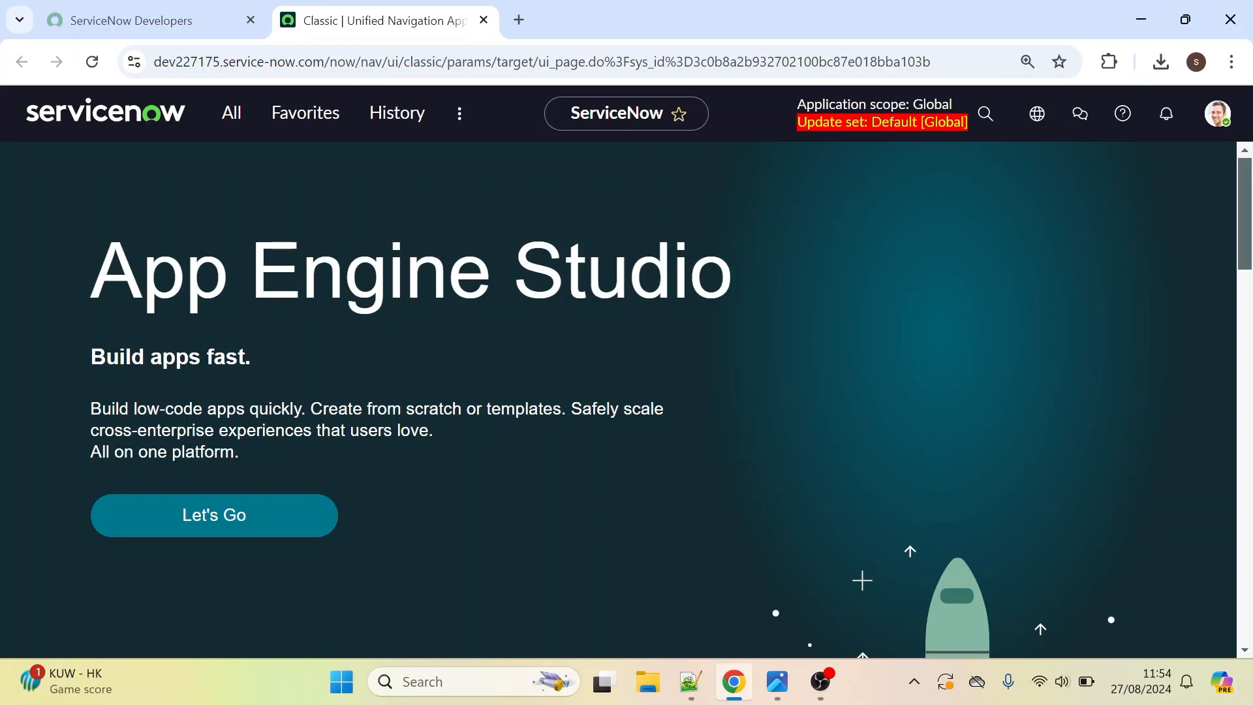
- Find "flow designer" in the application navigator and open Flow Designer
click(228, 124)
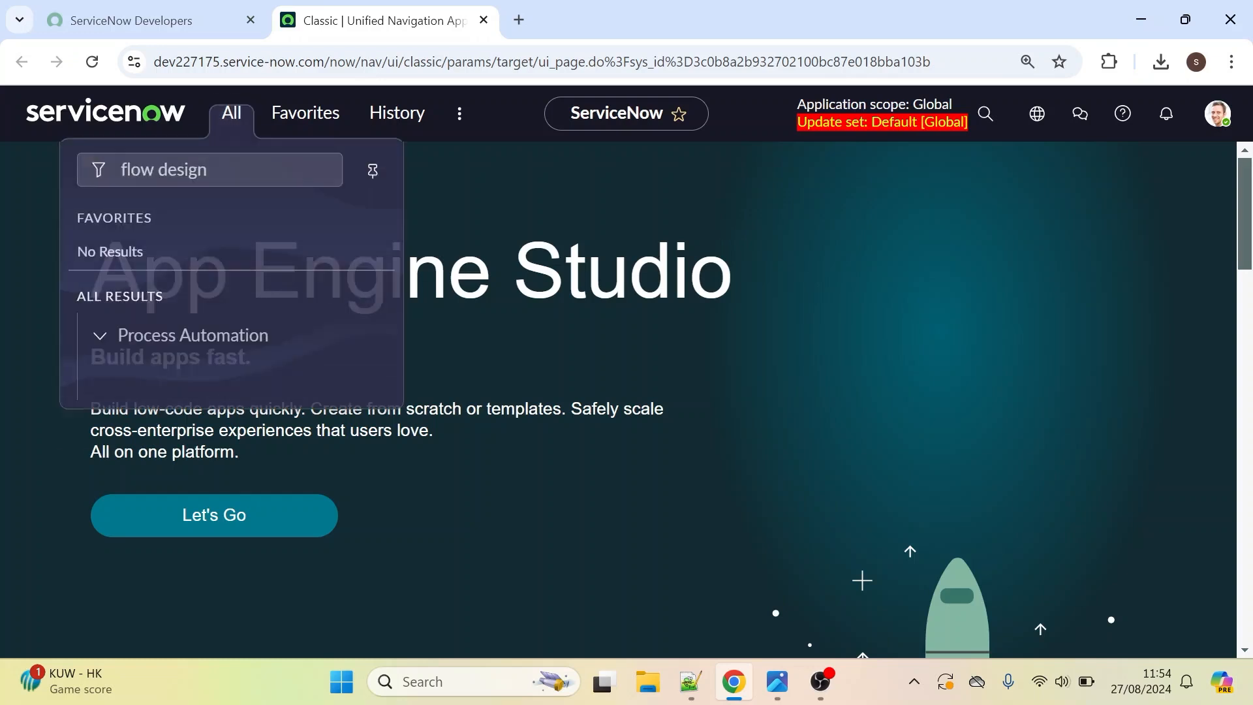
text(er)
click(173, 377)
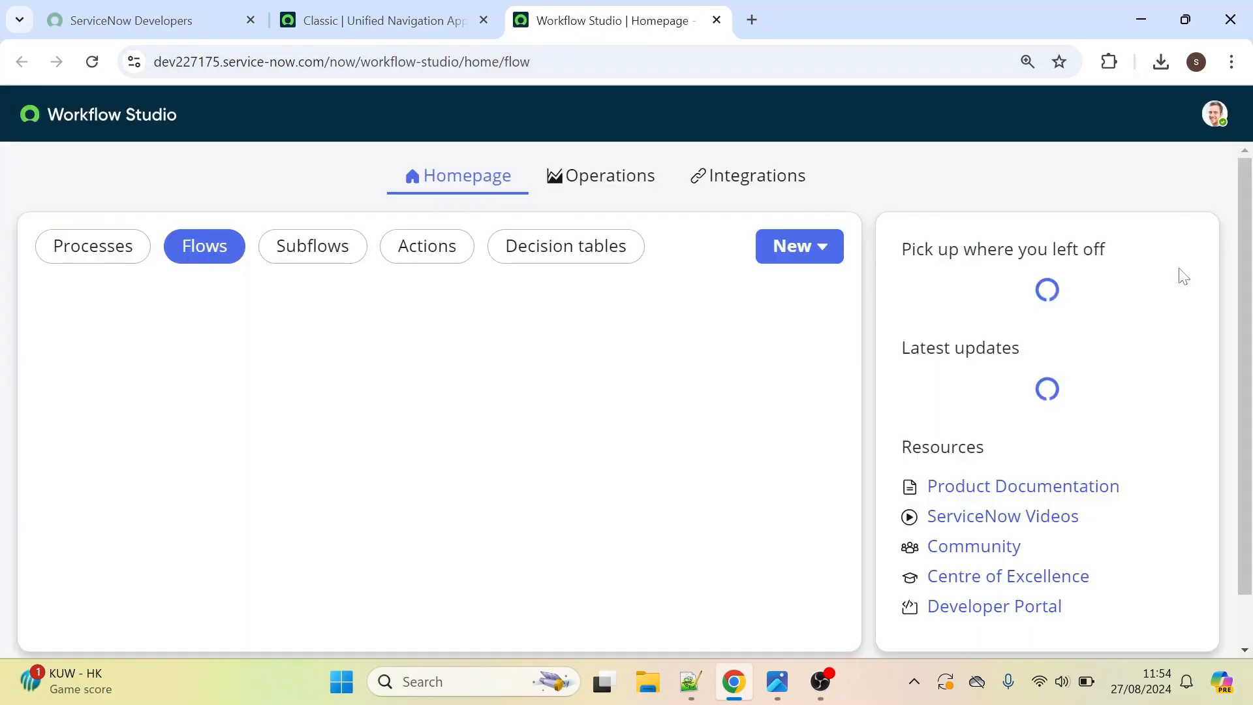
- Create a new flow named "create incident task" in the Global application
click(795, 247)
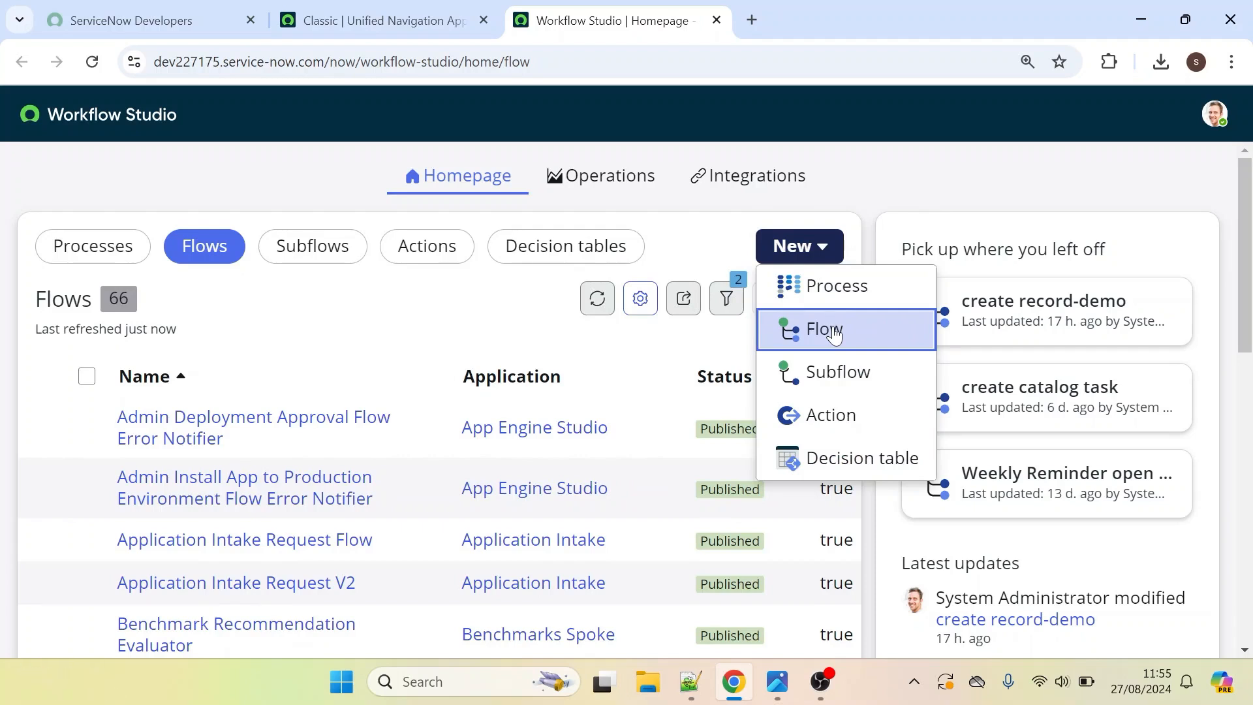
click(835, 331)
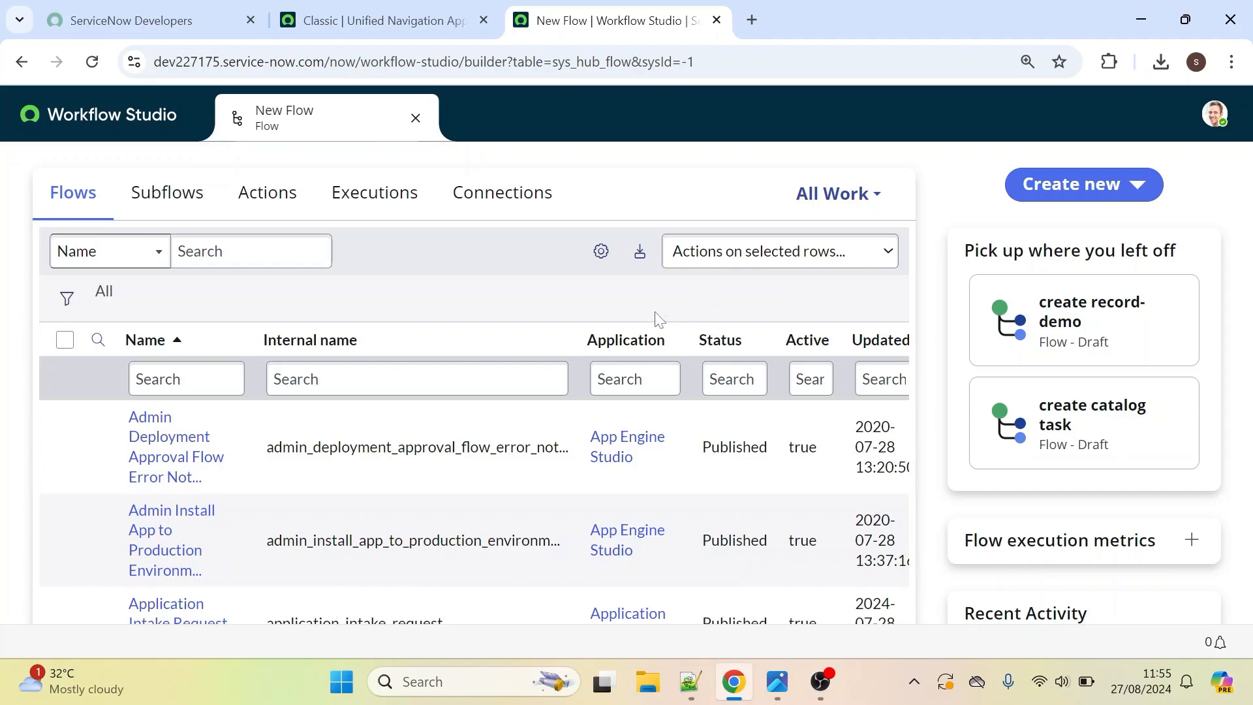
click(1055, 189)
click(1056, 237)
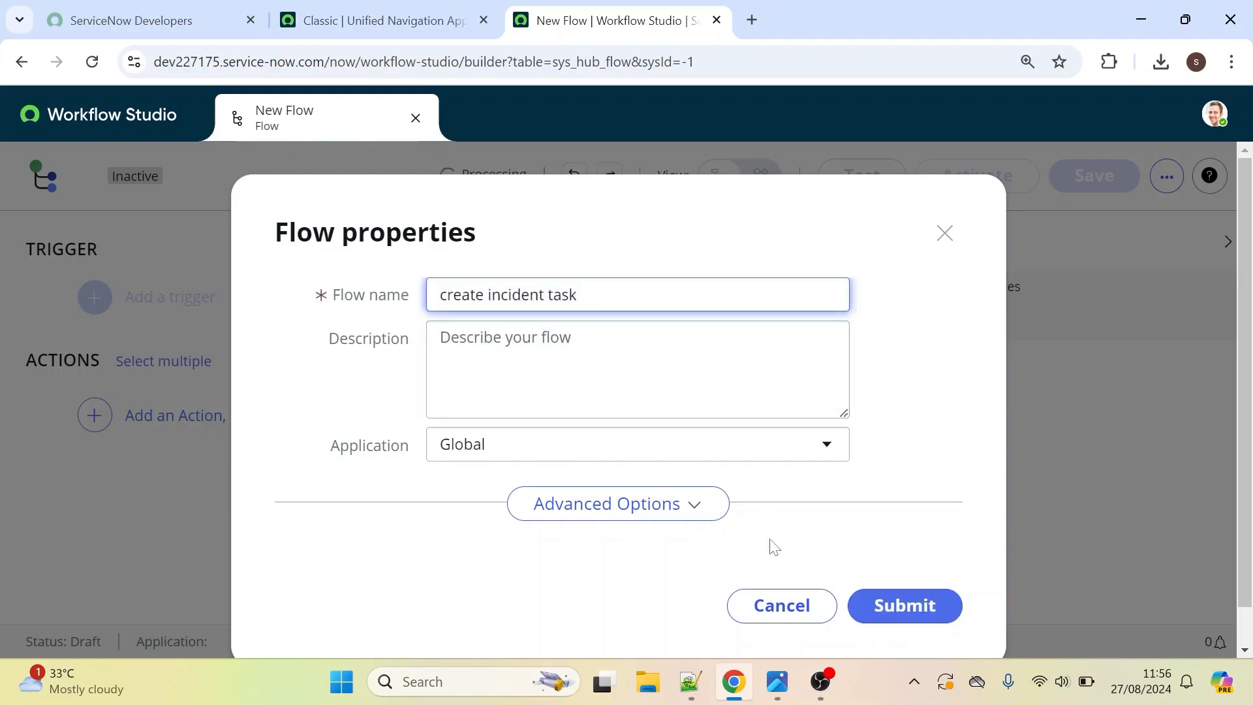
click(920, 620)
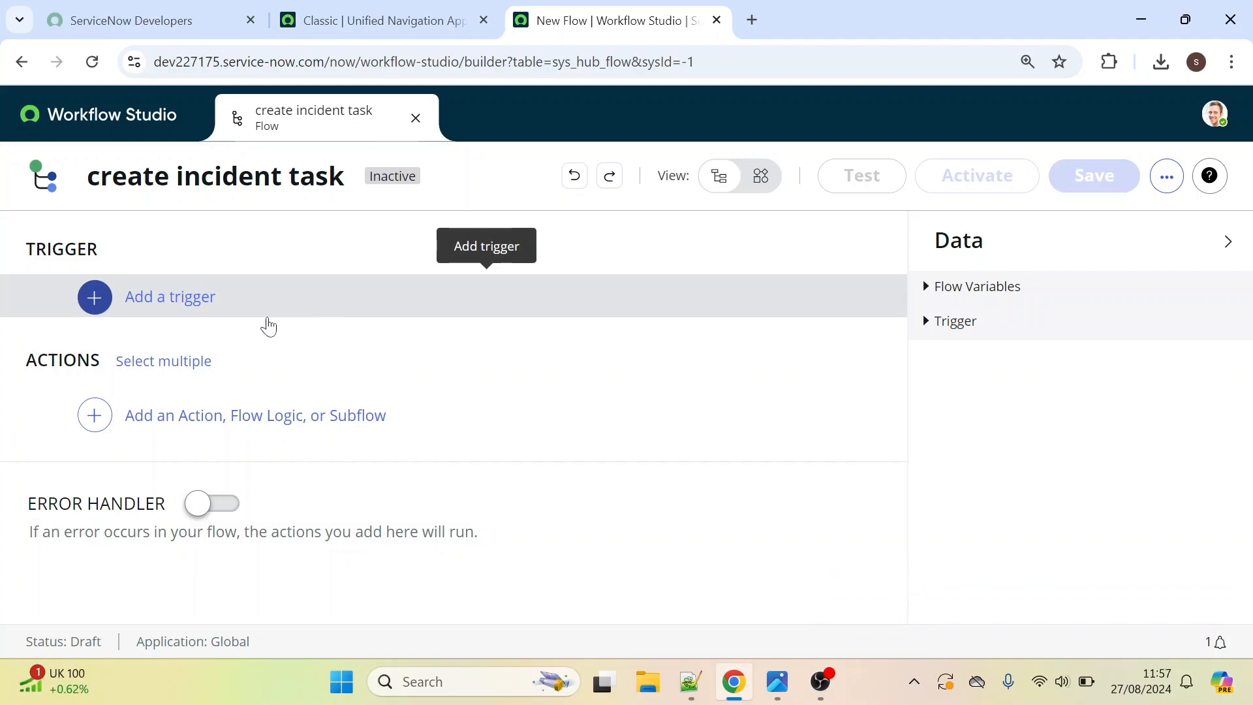
click(177, 312)
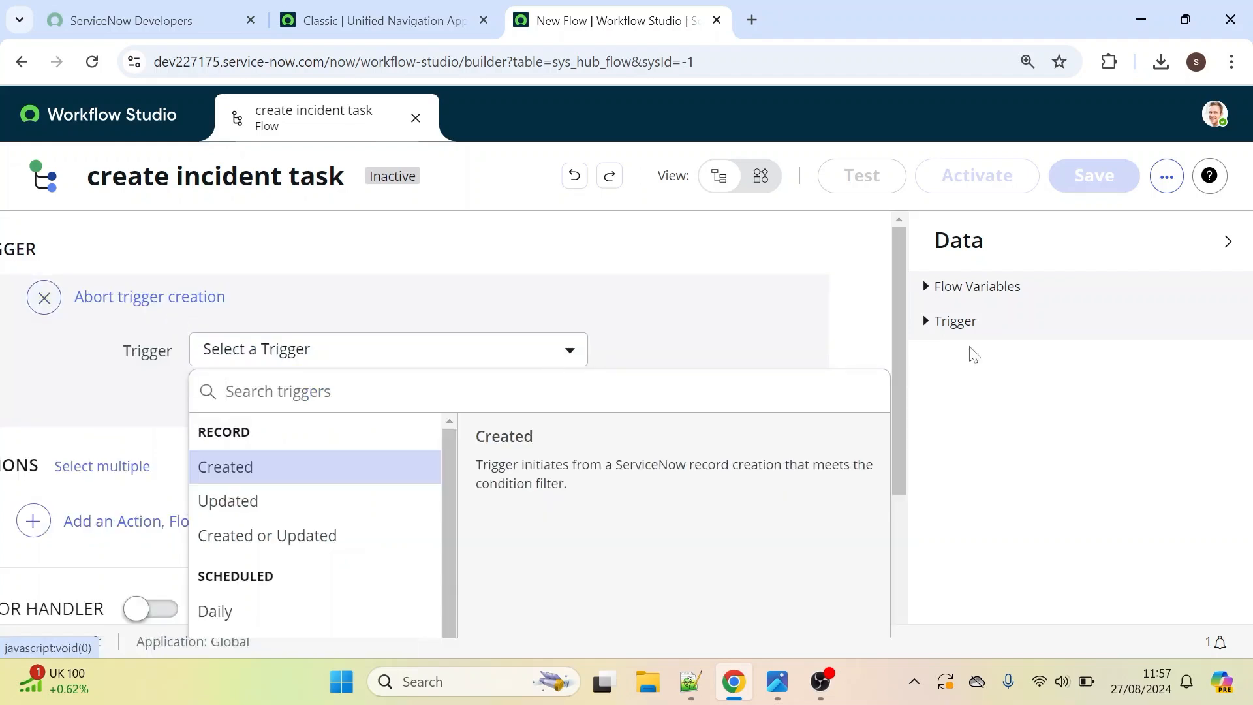
drag(896, 307, 892, 382)
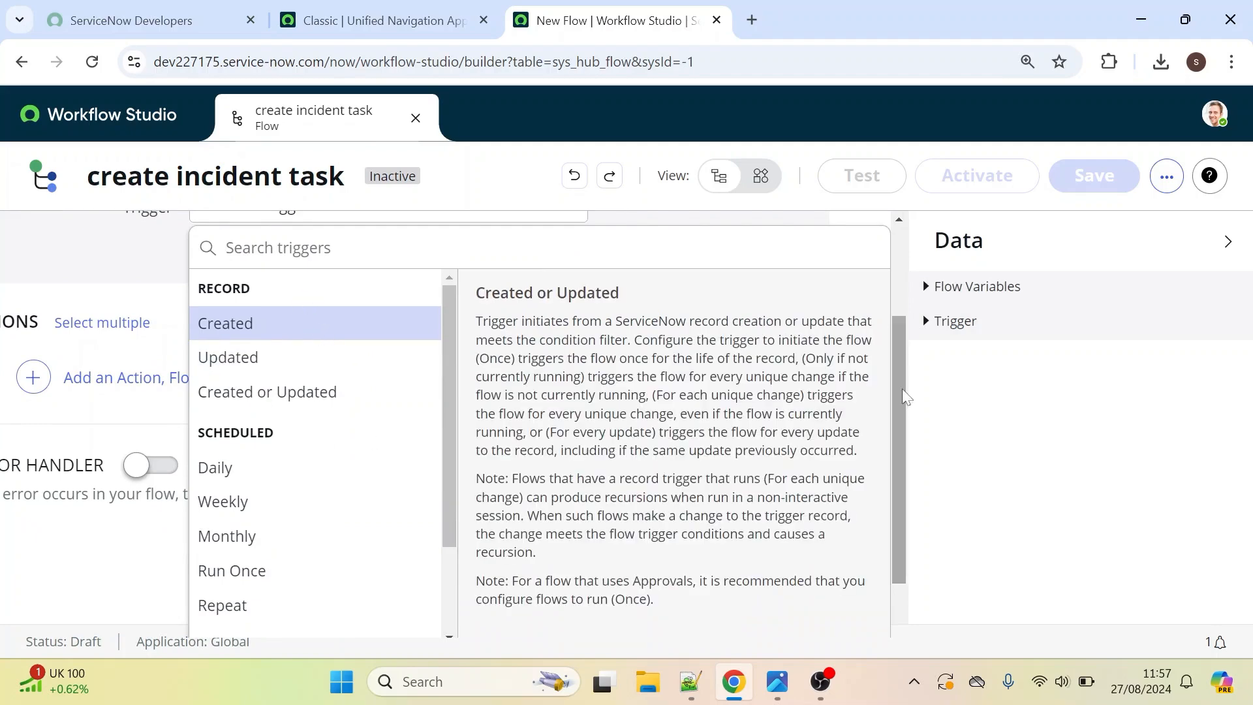
mouse_move(900, 376)
mouse_down()
mouse_move(900, 413)
mouse_move(915, 322)
mouse_move(909, 363)
mouse_up()
scroll(450, 405, down, 2)
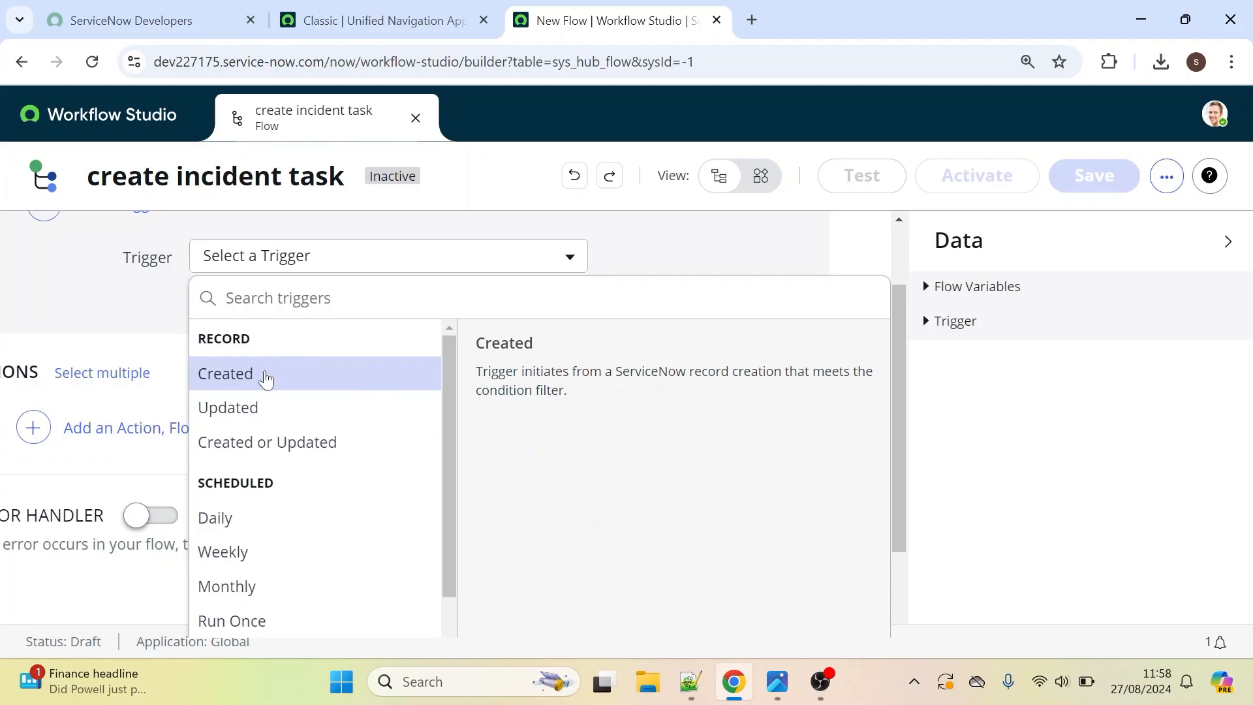
click(246, 384)
click(327, 255)
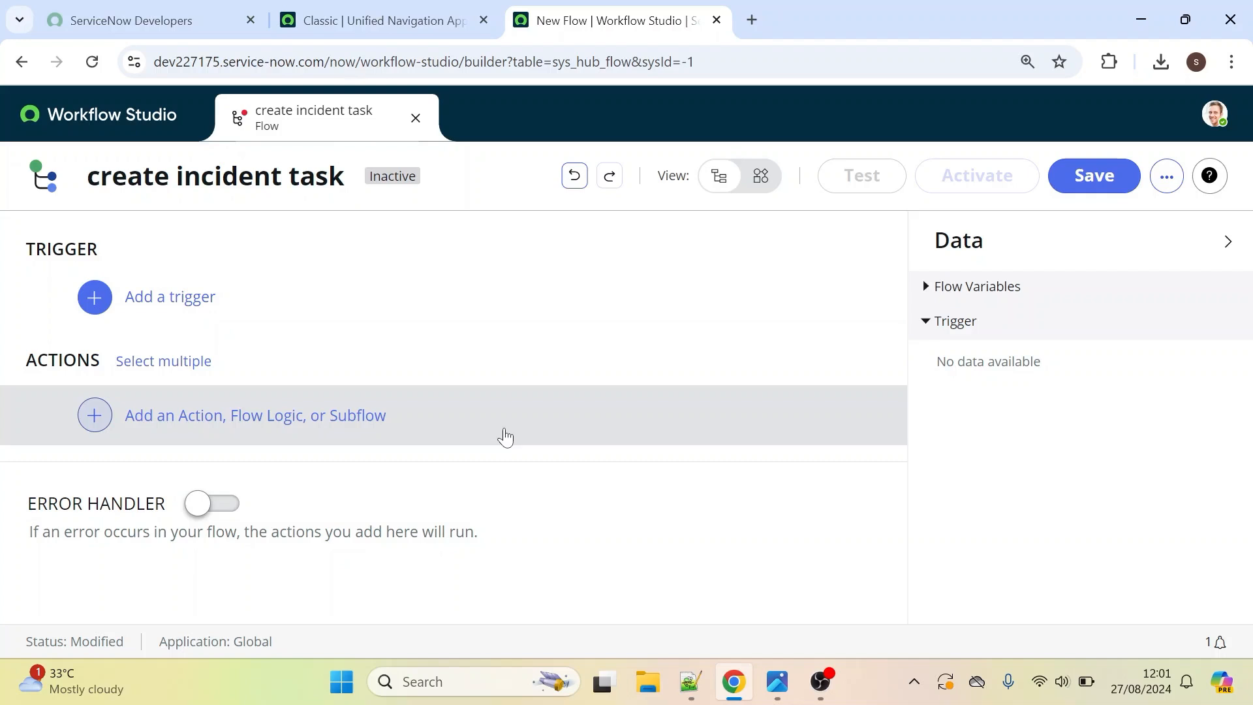
- Review the available trigger types and add a record trigger of type Created to the flow
click(182, 306)
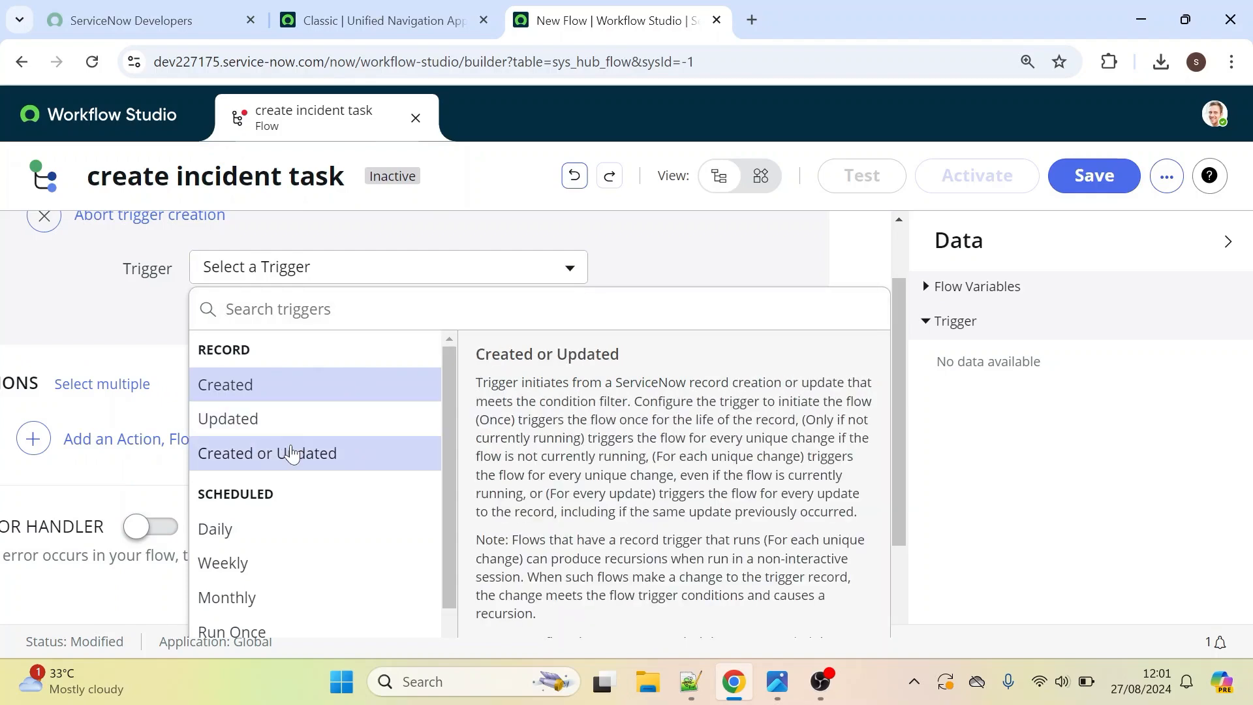
drag(450, 385, 448, 476)
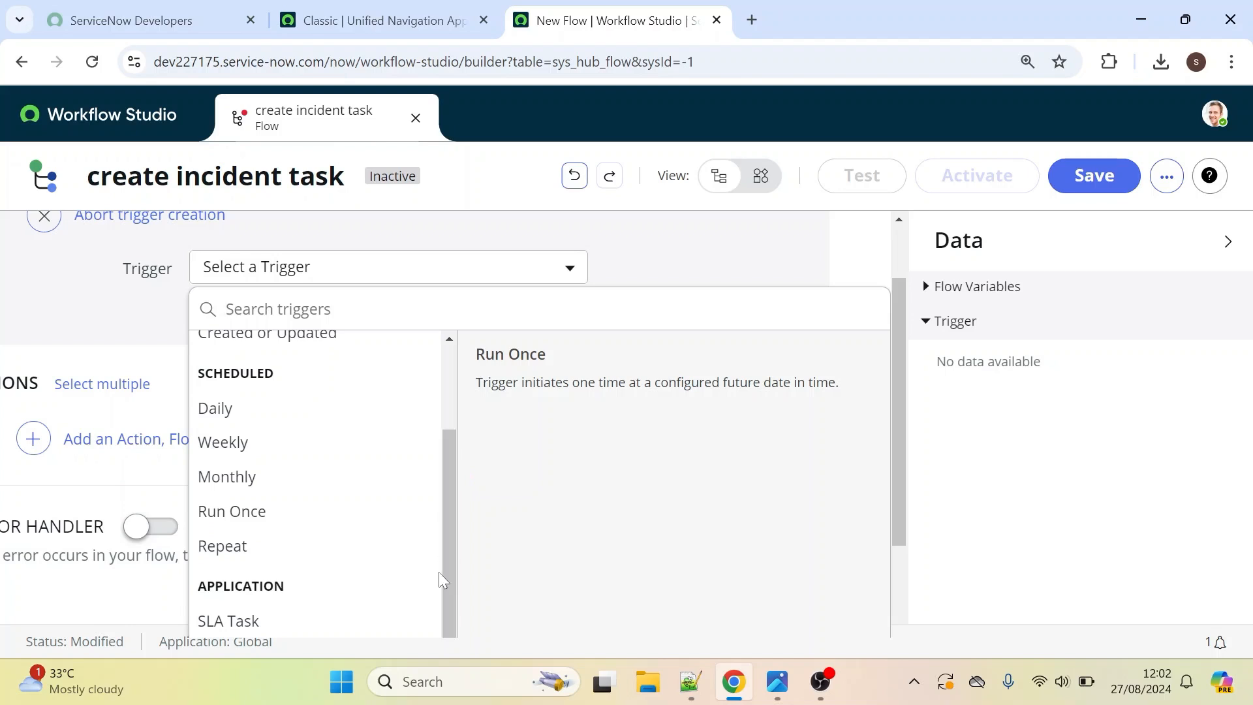
scroll(899, 369, down, 2)
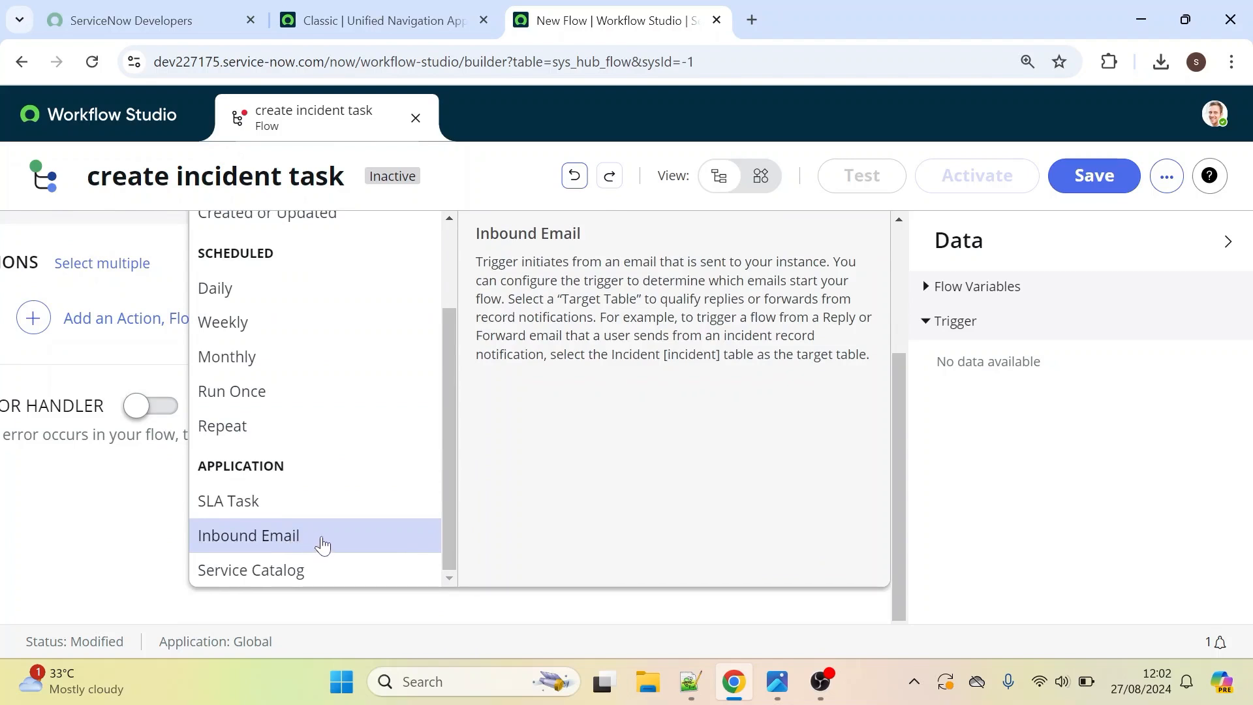
scroll(359, 294, up, 2)
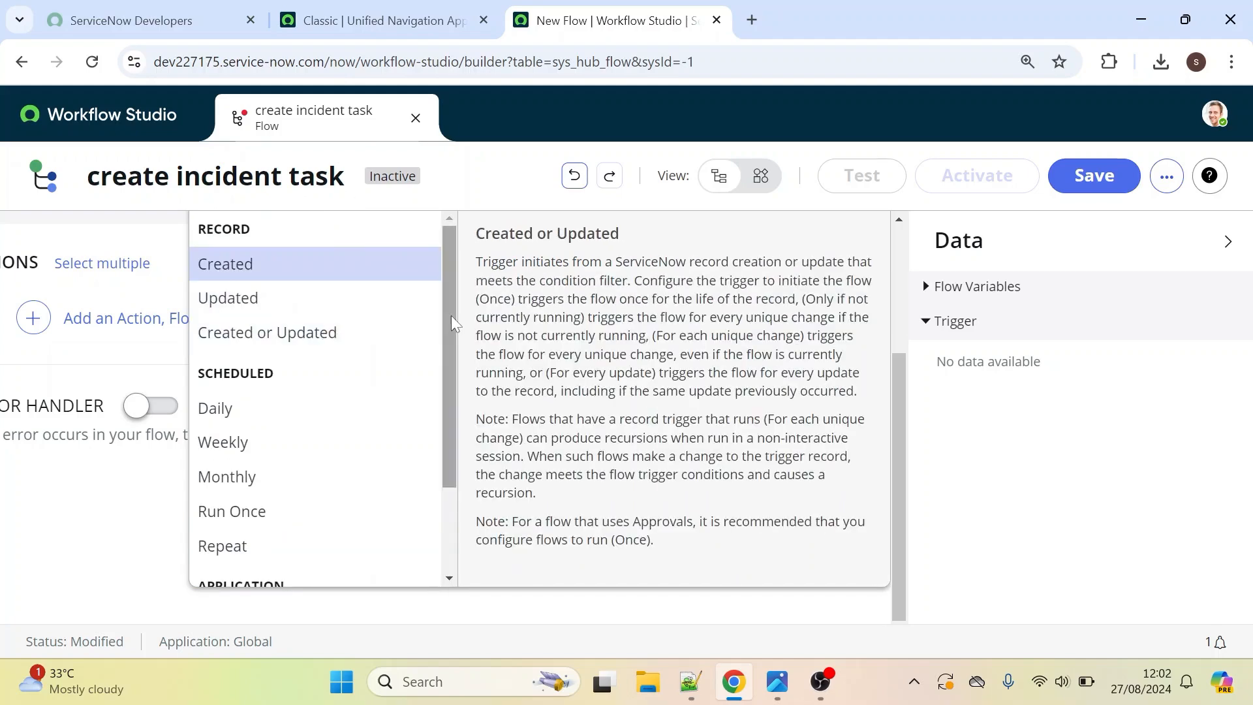
drag(455, 322, 366, 397)
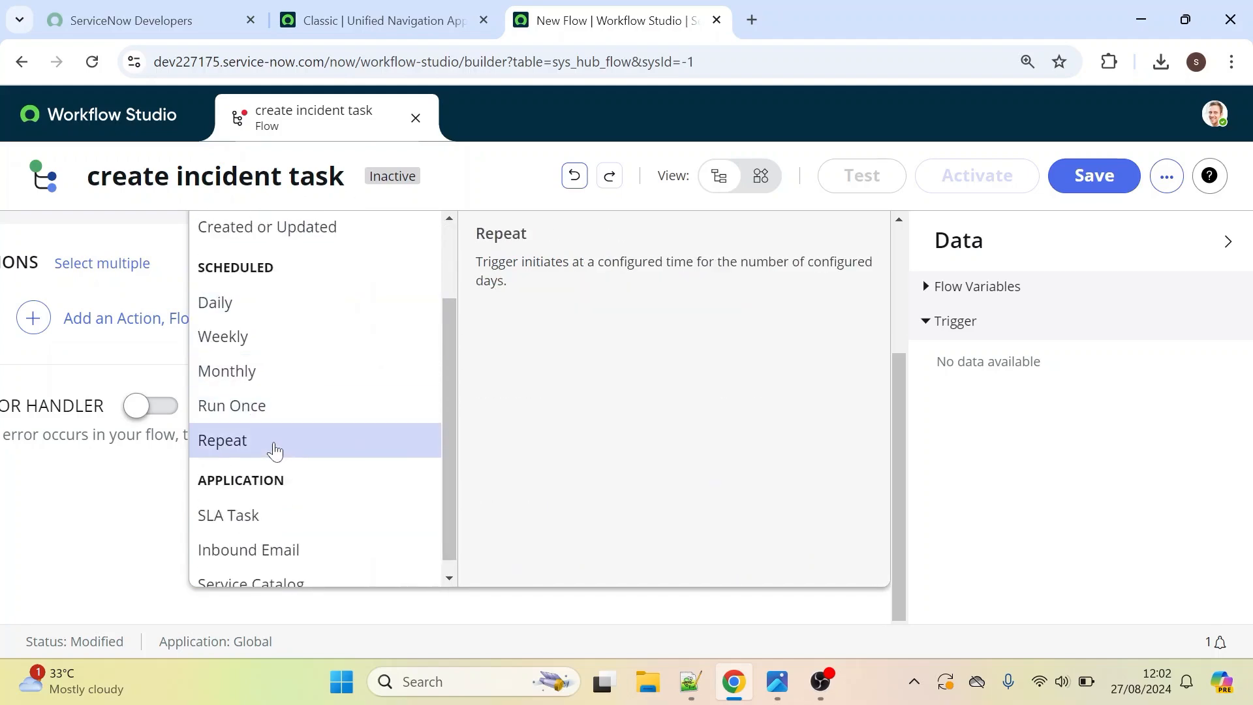
scroll(456, 373, up, 3)
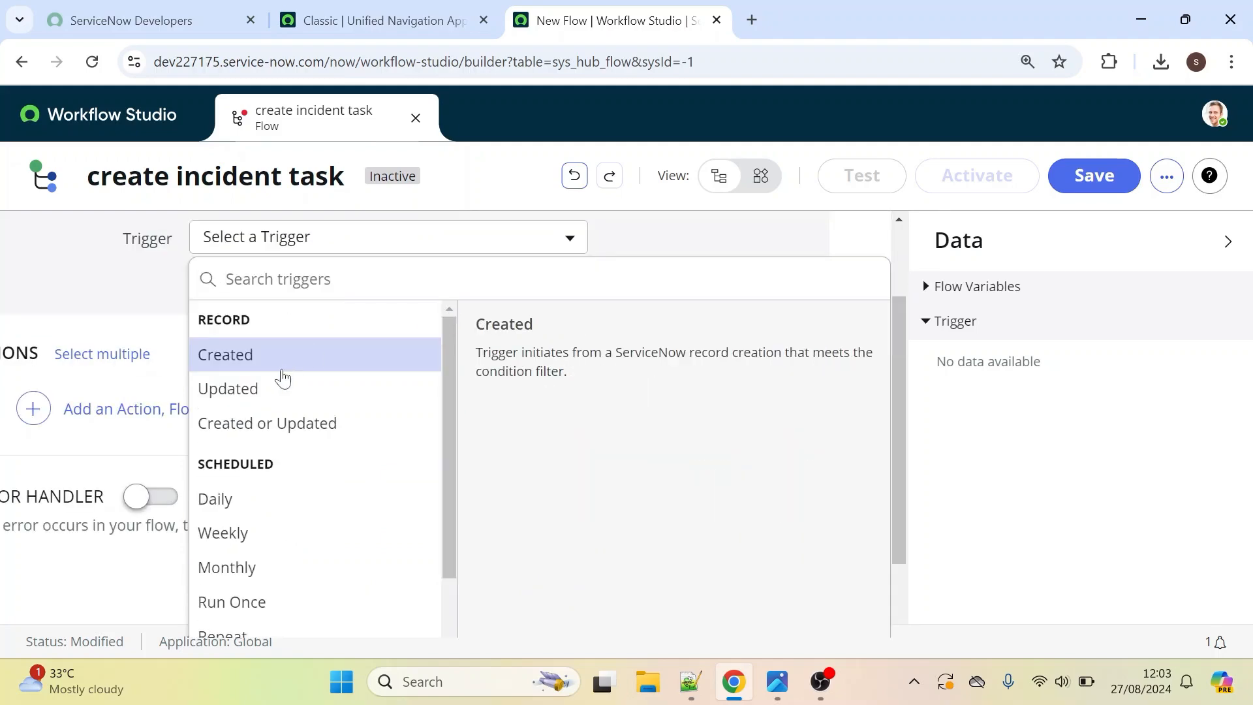
click(249, 365)
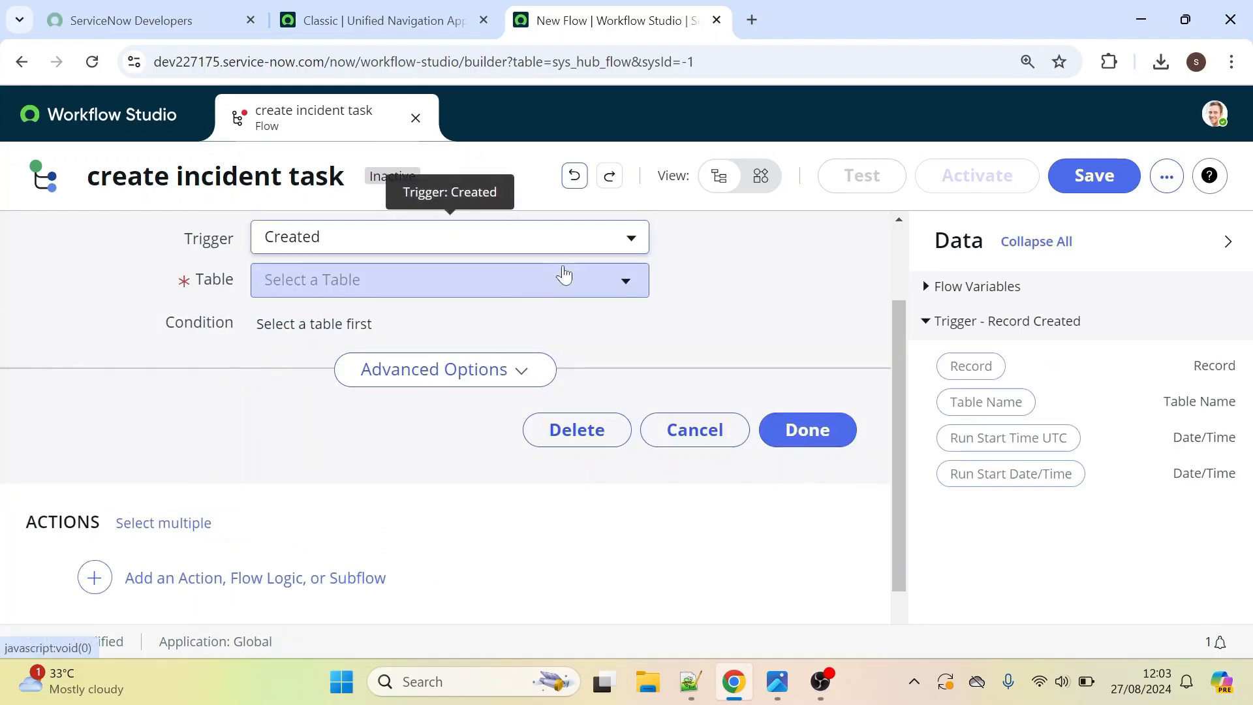
- Set the trigger's table to Incident [incident] and finish the trigger without a condition
click(522, 291)
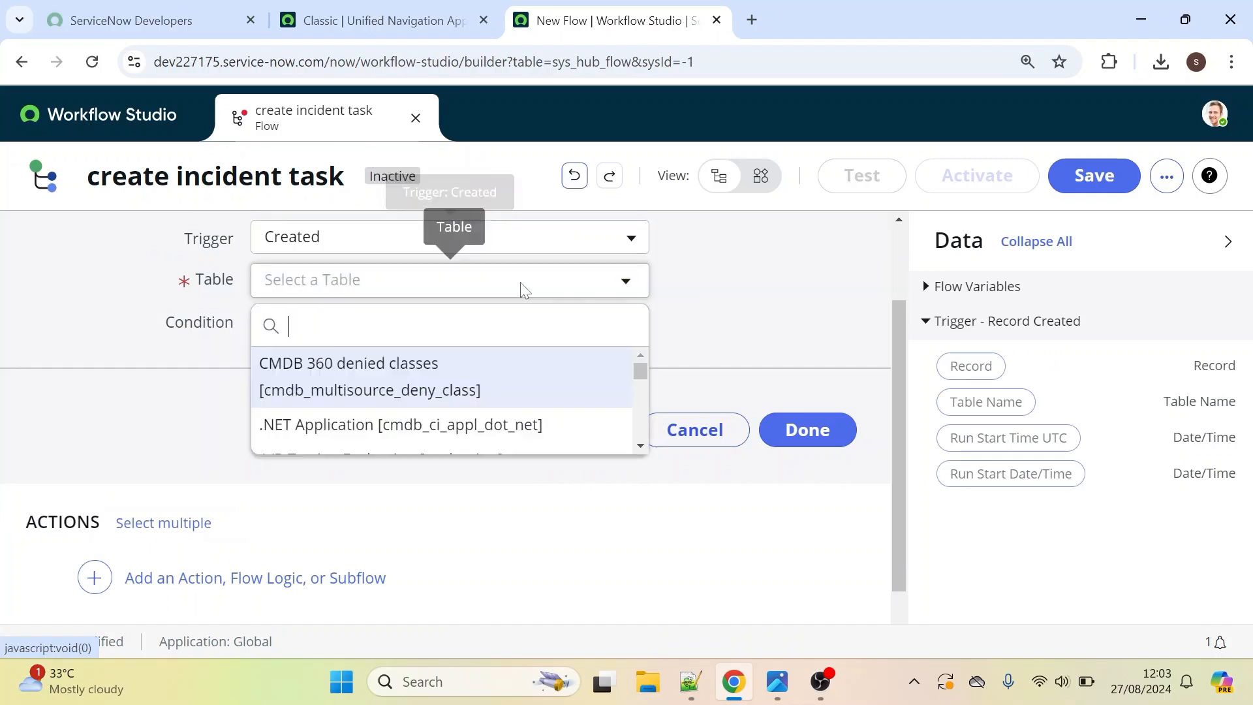
text(incide)
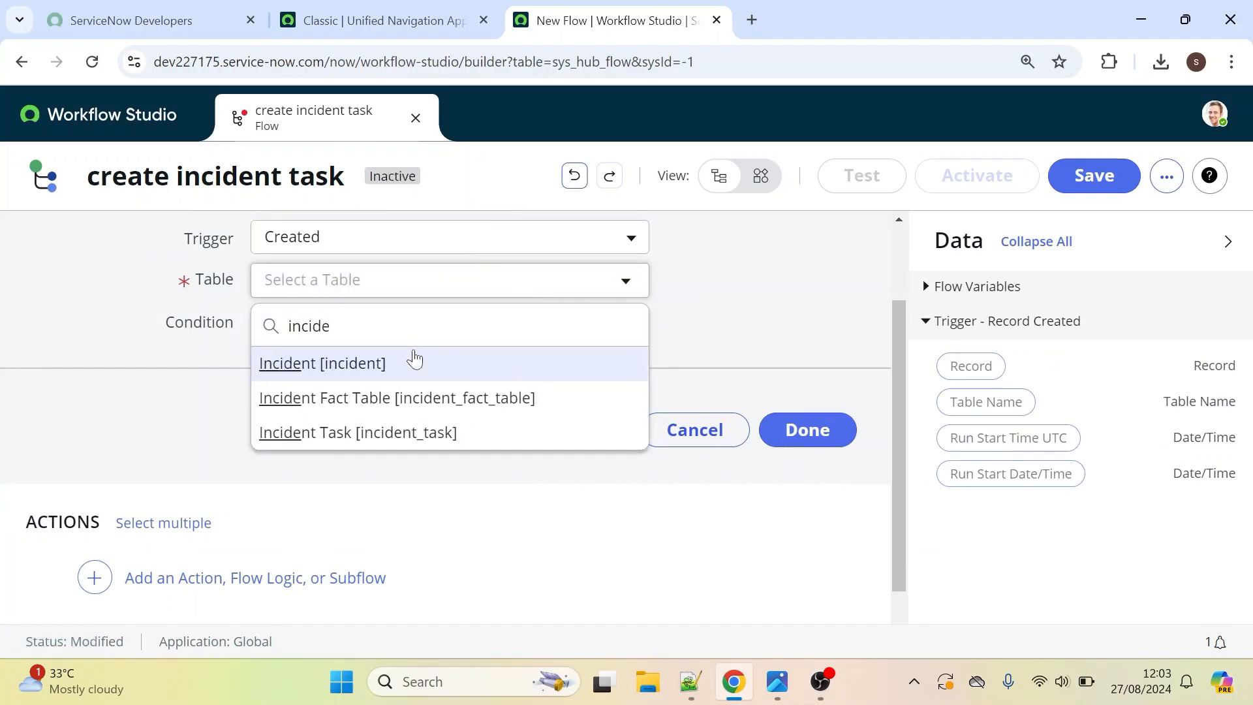
click(355, 373)
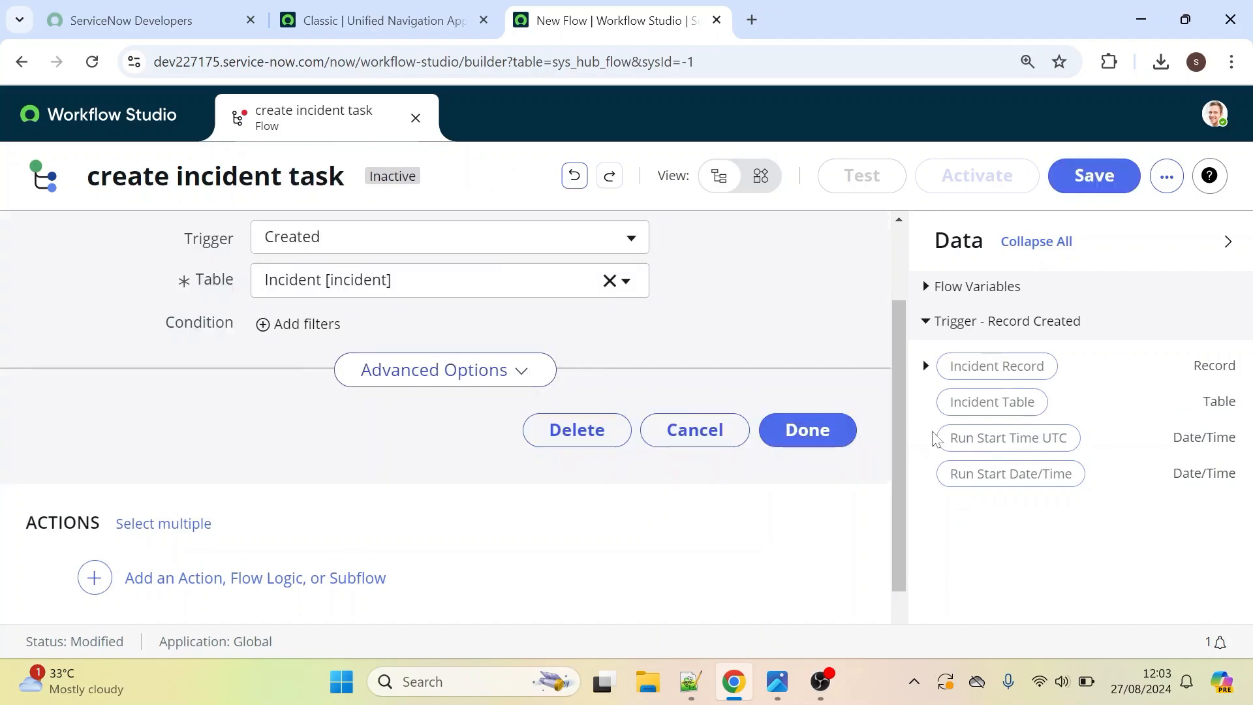
scroll(901, 395, up, 1)
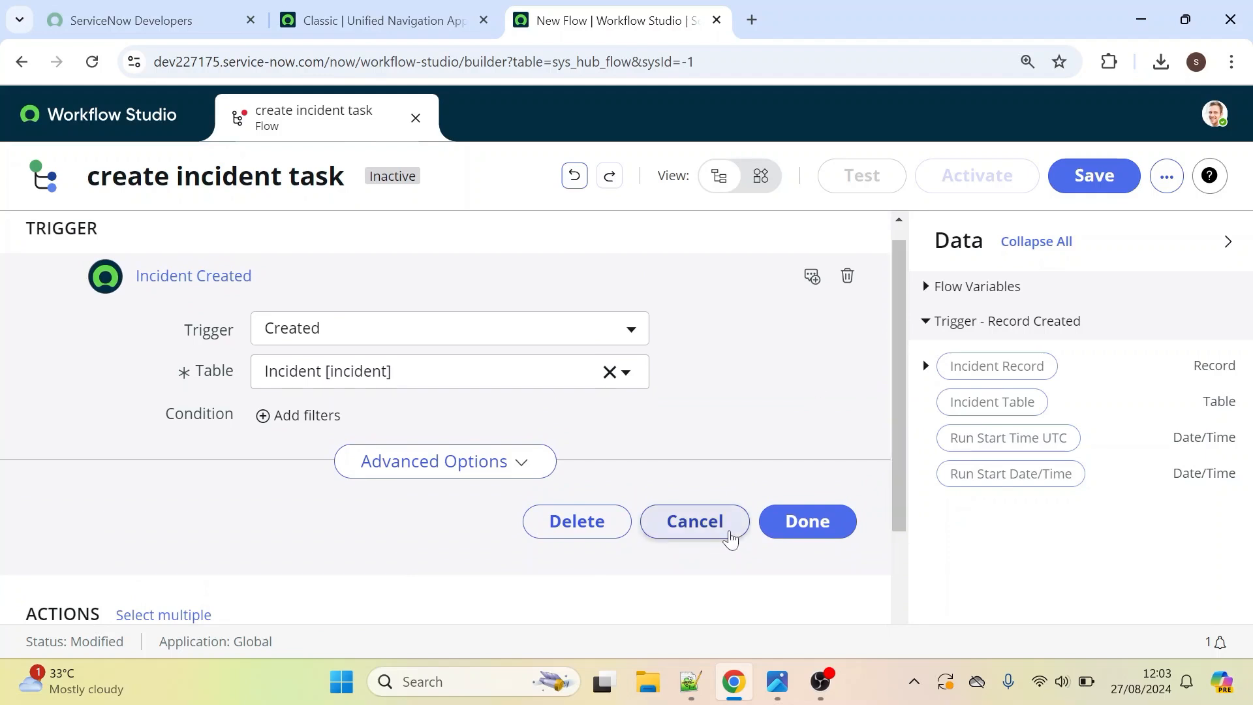
click(794, 532)
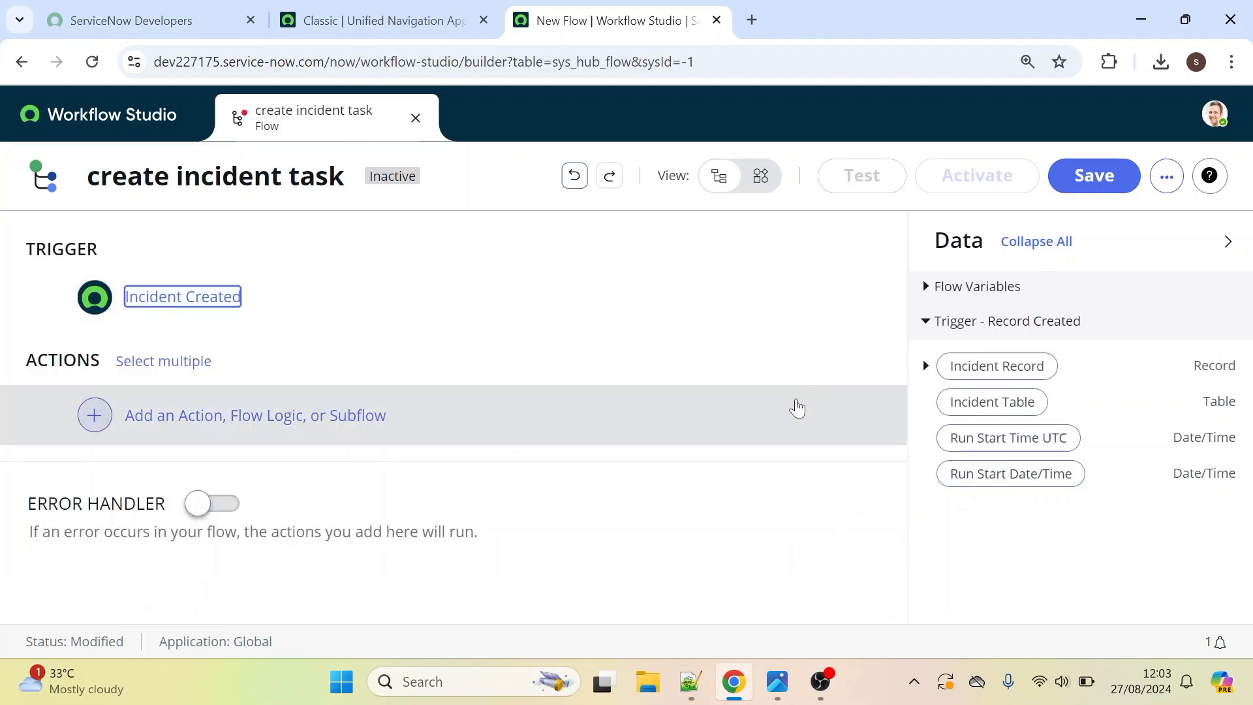
- Add a Create Record action from ServiceNow Core to the flow
click(163, 419)
click(206, 425)
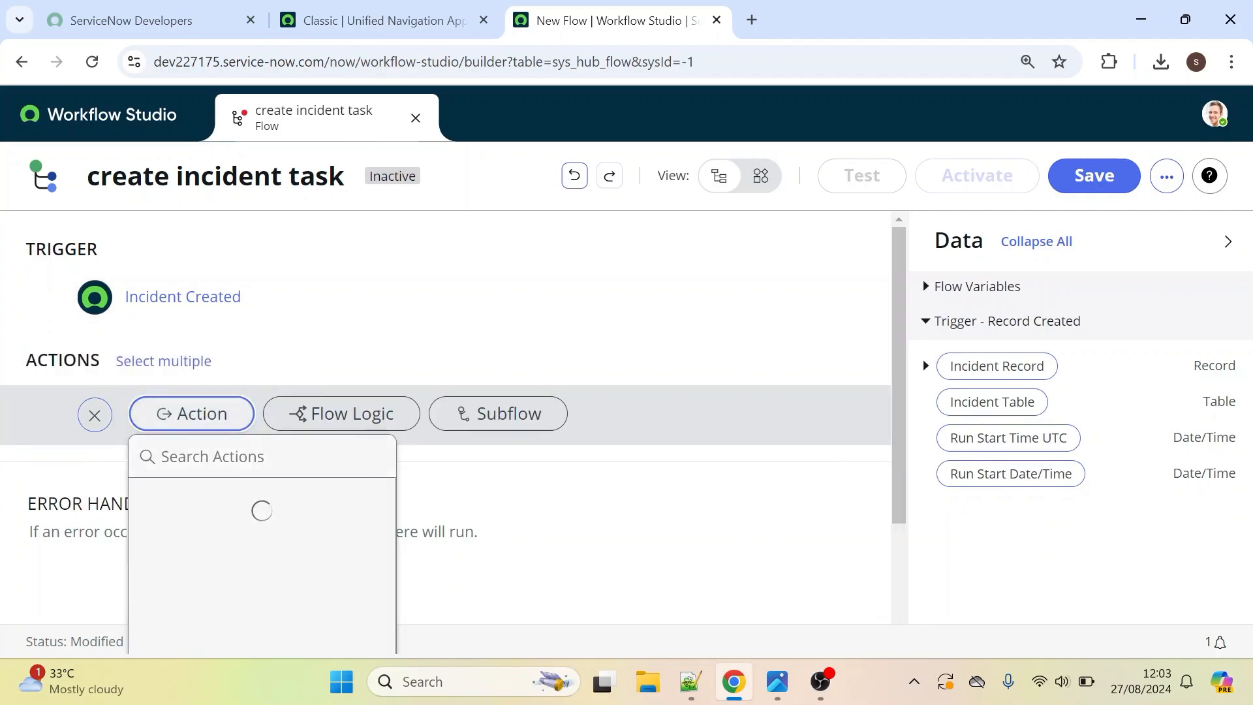
drag(901, 291, 900, 349)
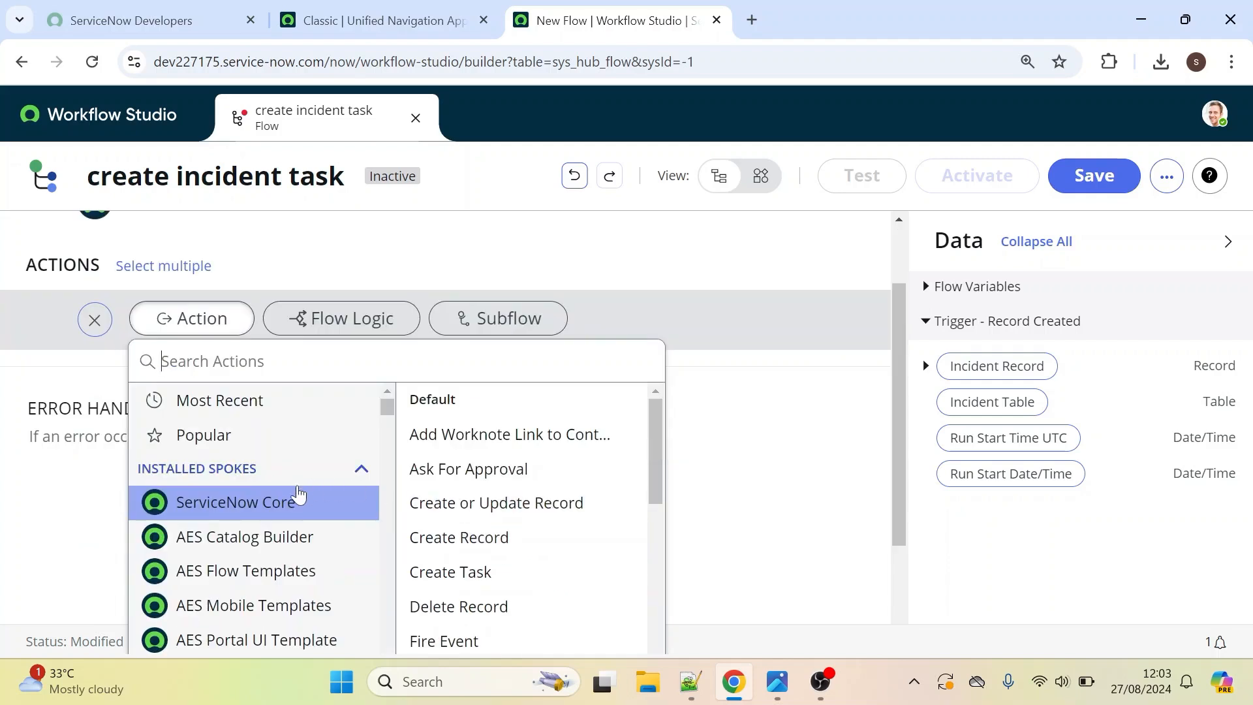
click(454, 547)
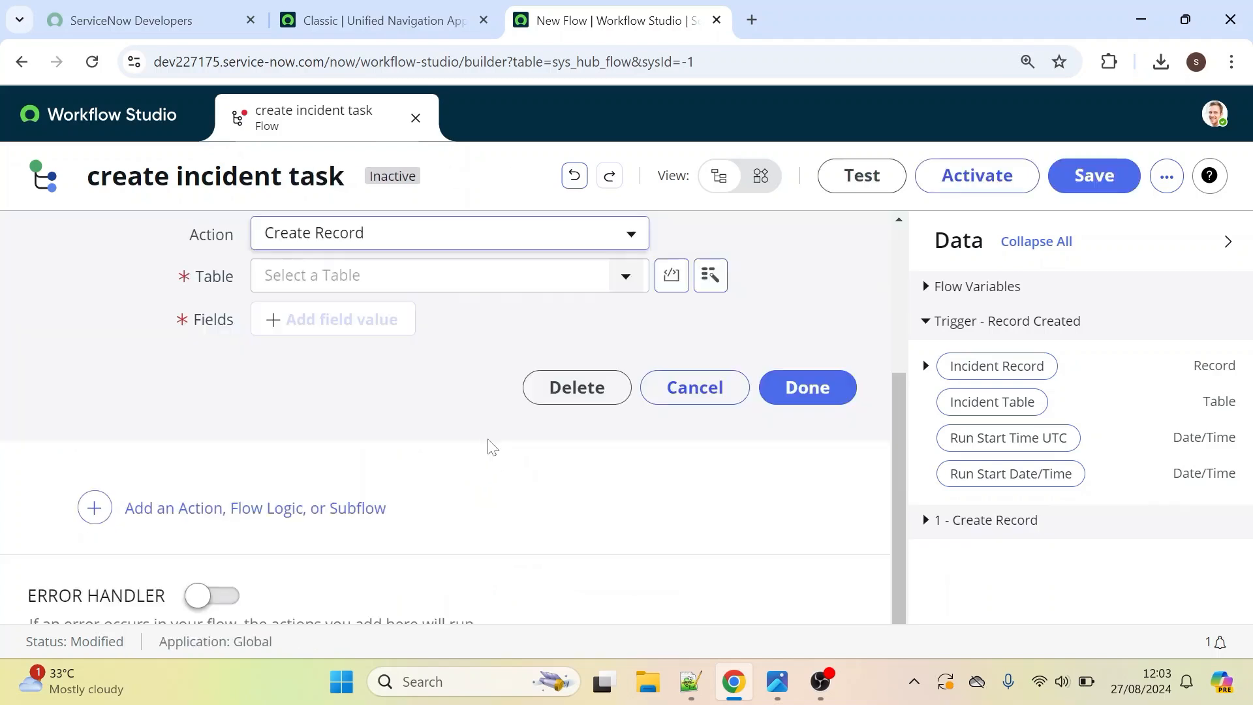
- Set the Create Record action's table to Incident Task [incident_task] and add an empty field value row
drag(896, 413, 888, 342)
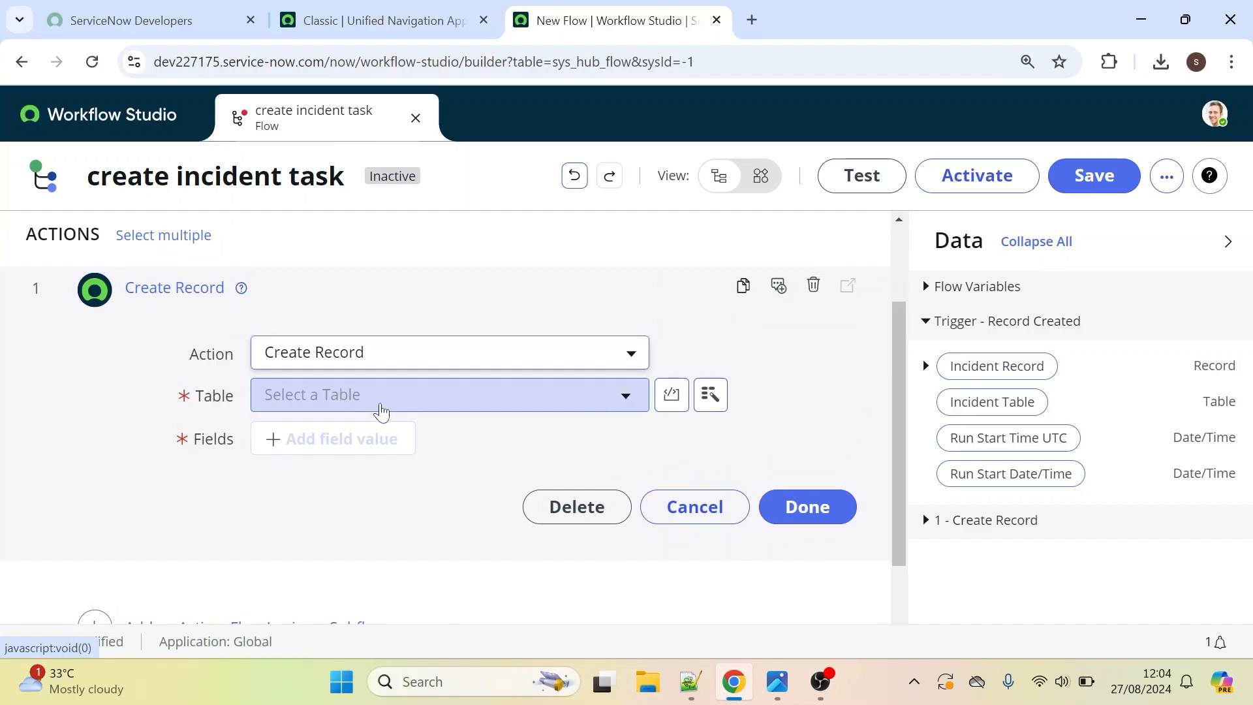
click(377, 411)
text(incide)
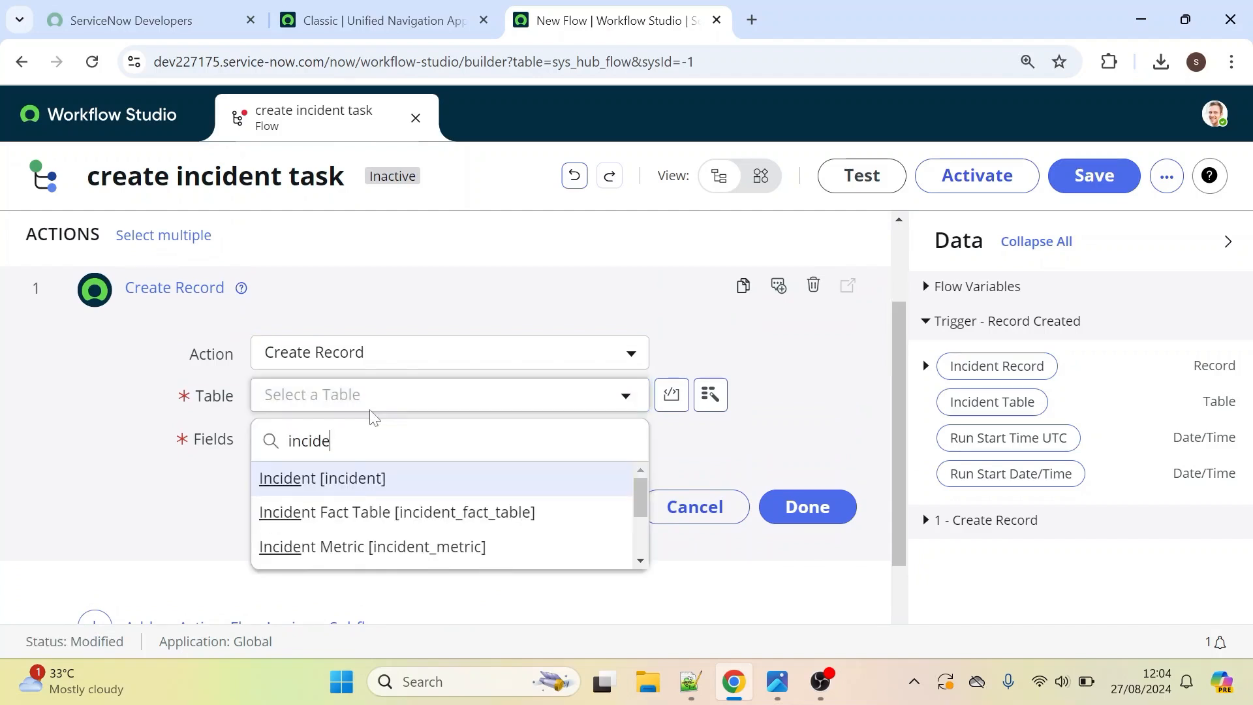
text(nt ta)
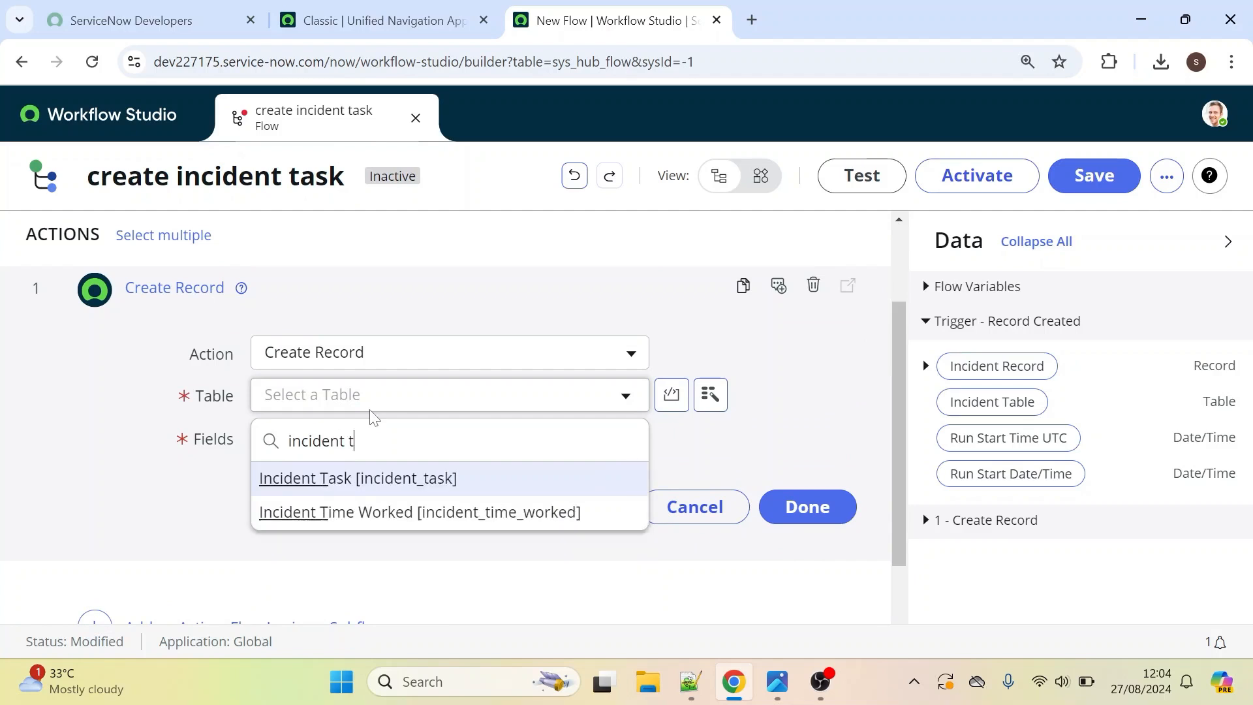
click(320, 493)
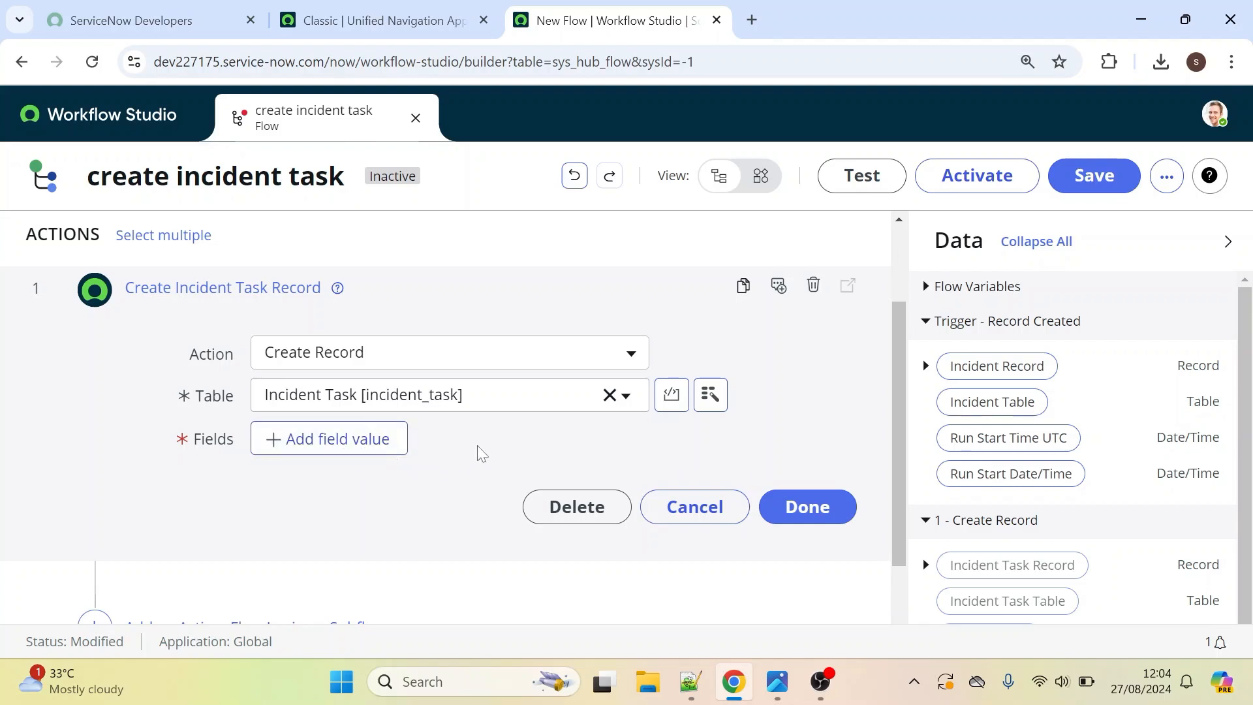
click(327, 440)
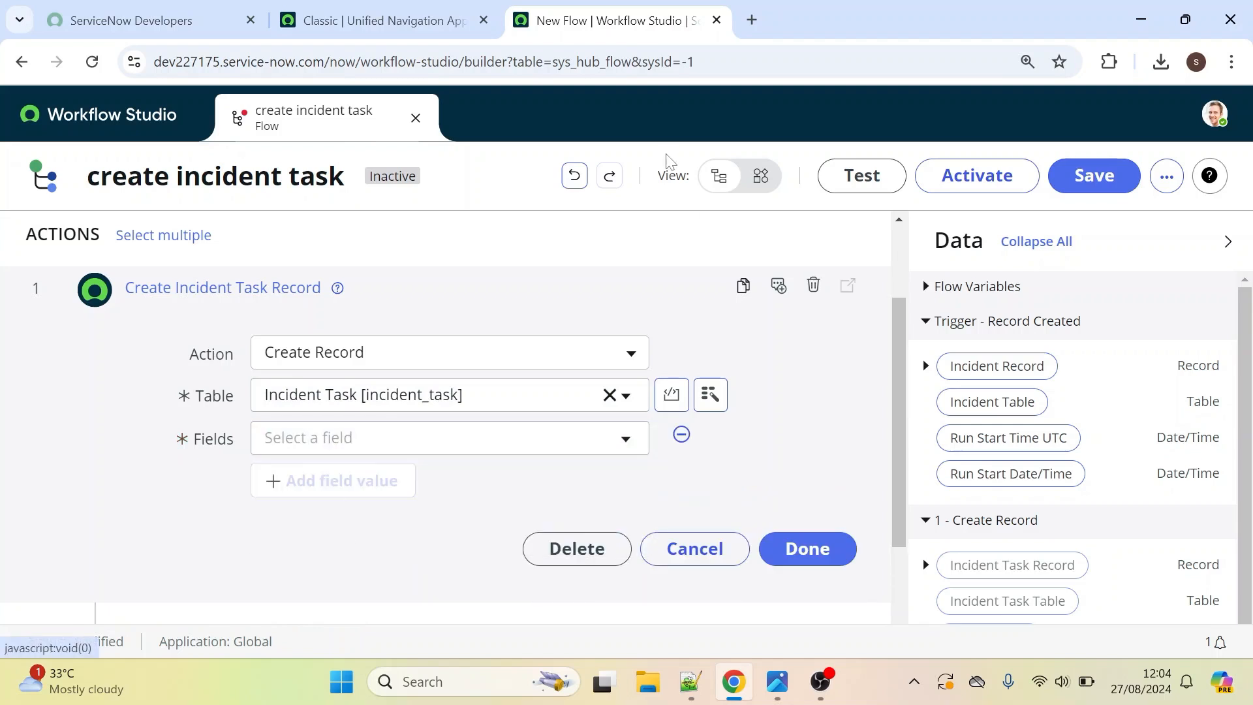
- Open a blank Incident Task form with incident_task.DO from the ServiceNow navigator to check its fields
click(382, 20)
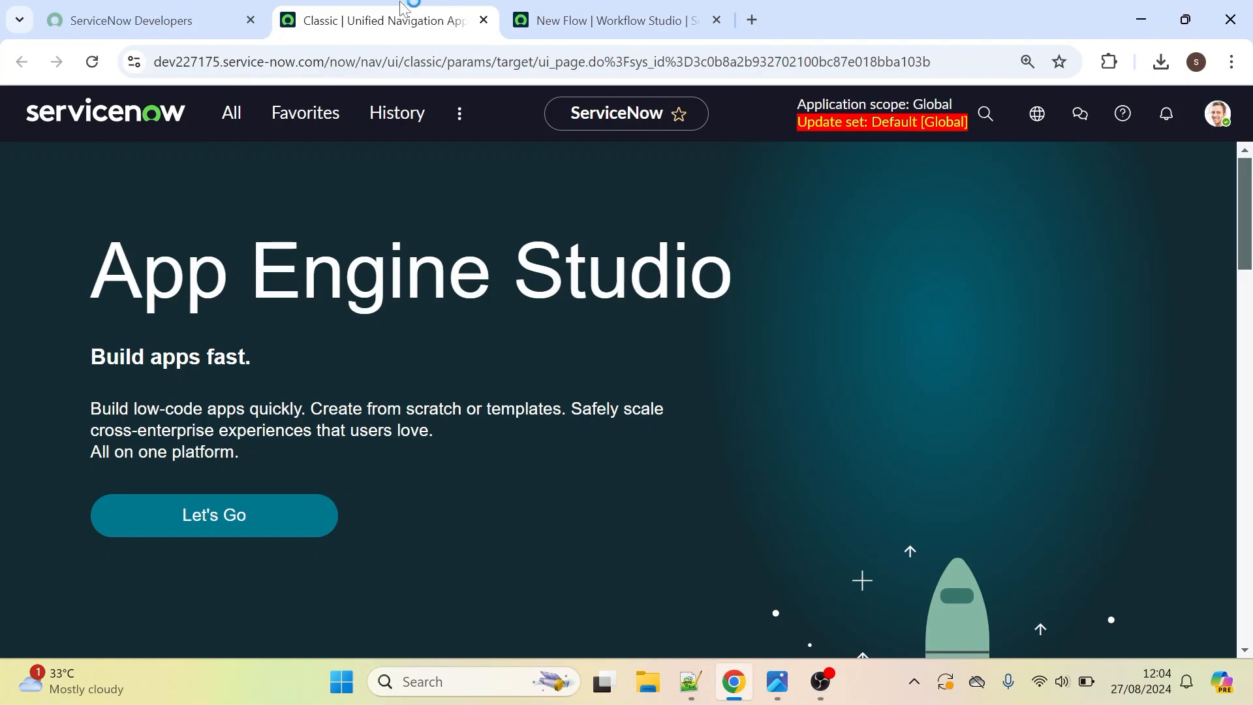
click(212, 122)
text(incident_task.DO)
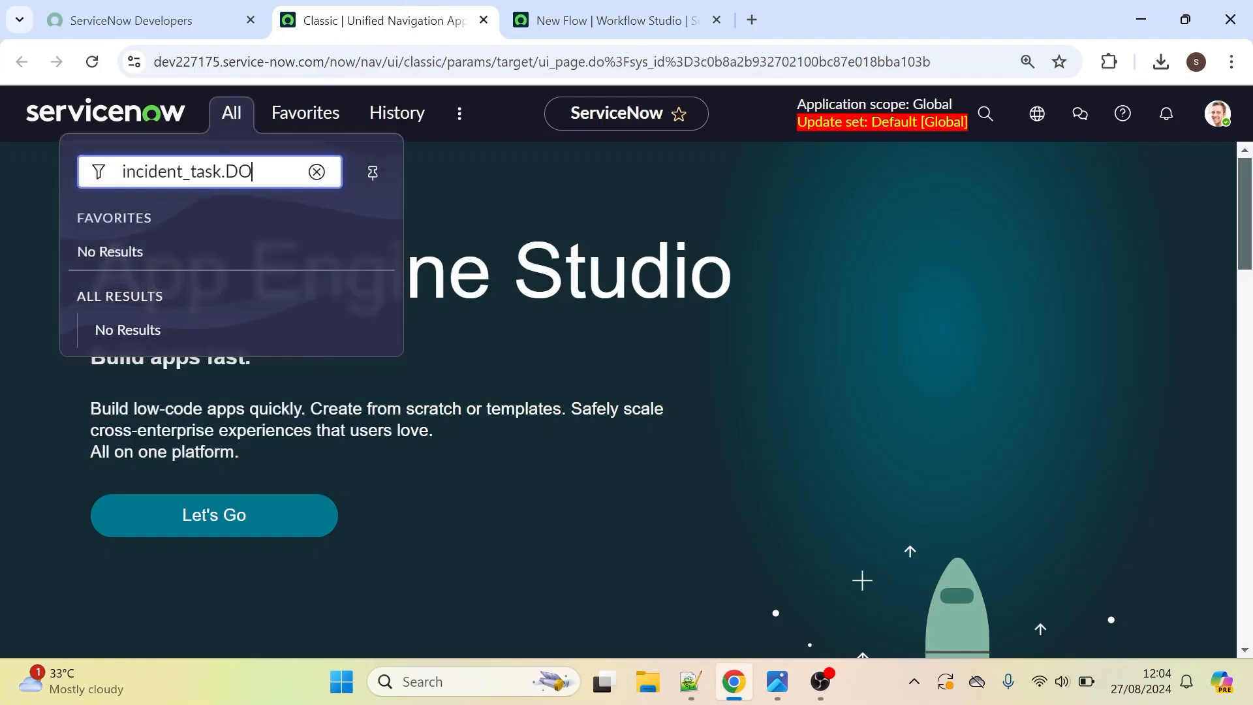
key(Return)
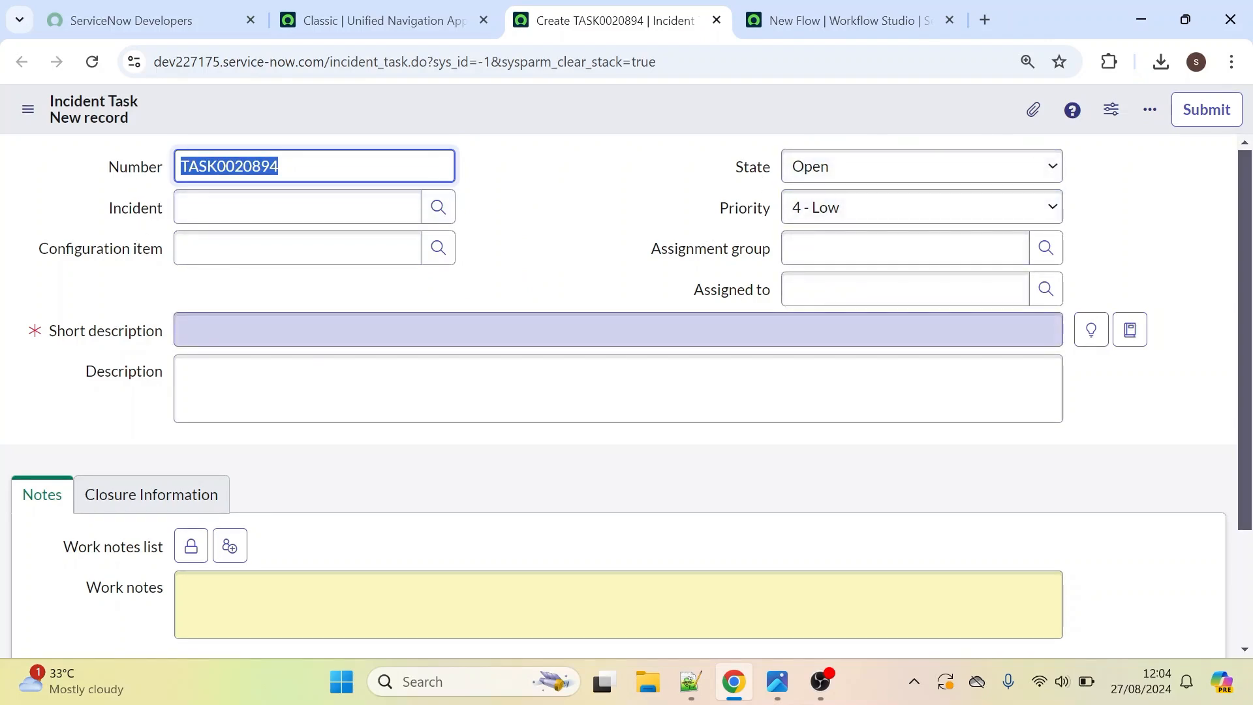
- Select Incident as the first field to populate in the Create Record action and check it against the blank Incident Task form
click(834, 16)
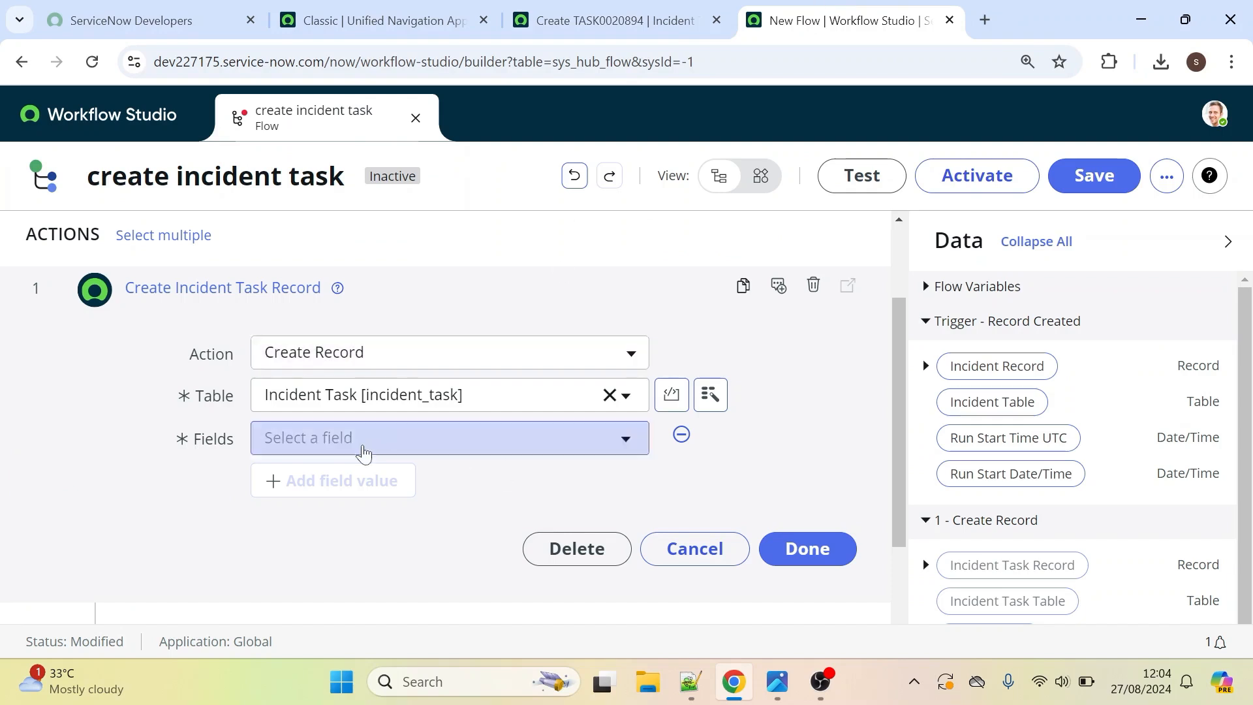
click(332, 451)
text(inci)
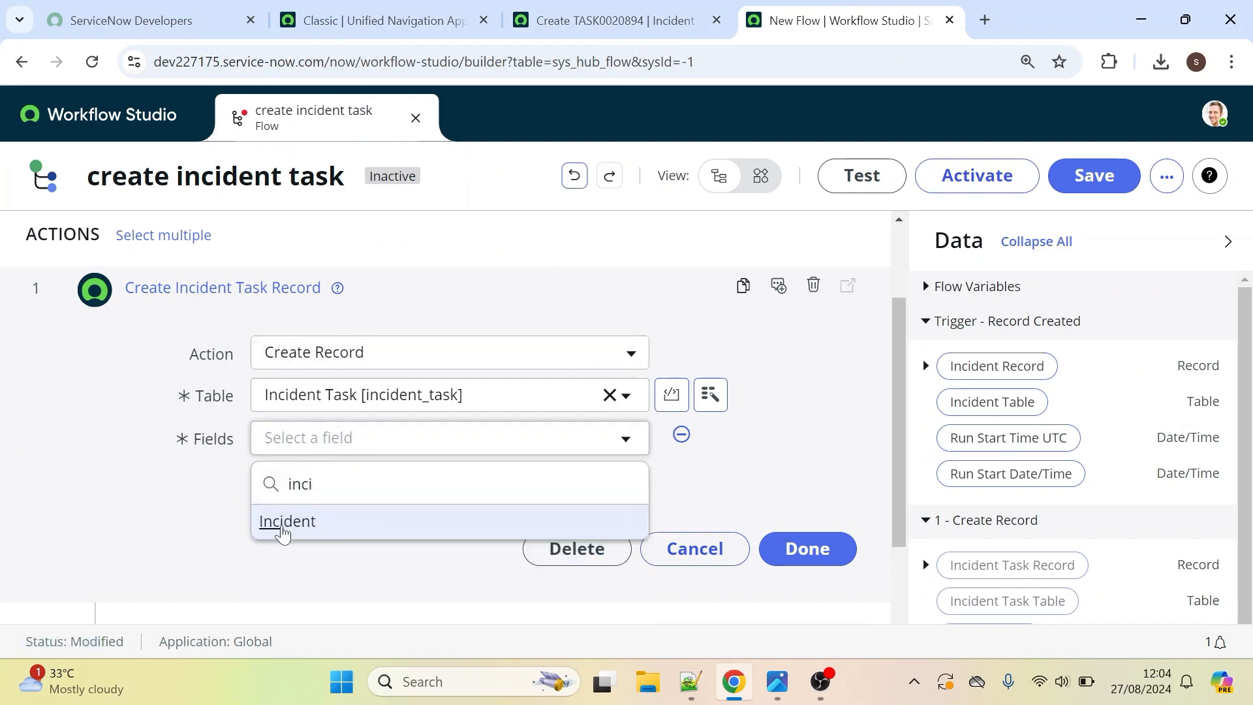
click(287, 521)
click(568, 13)
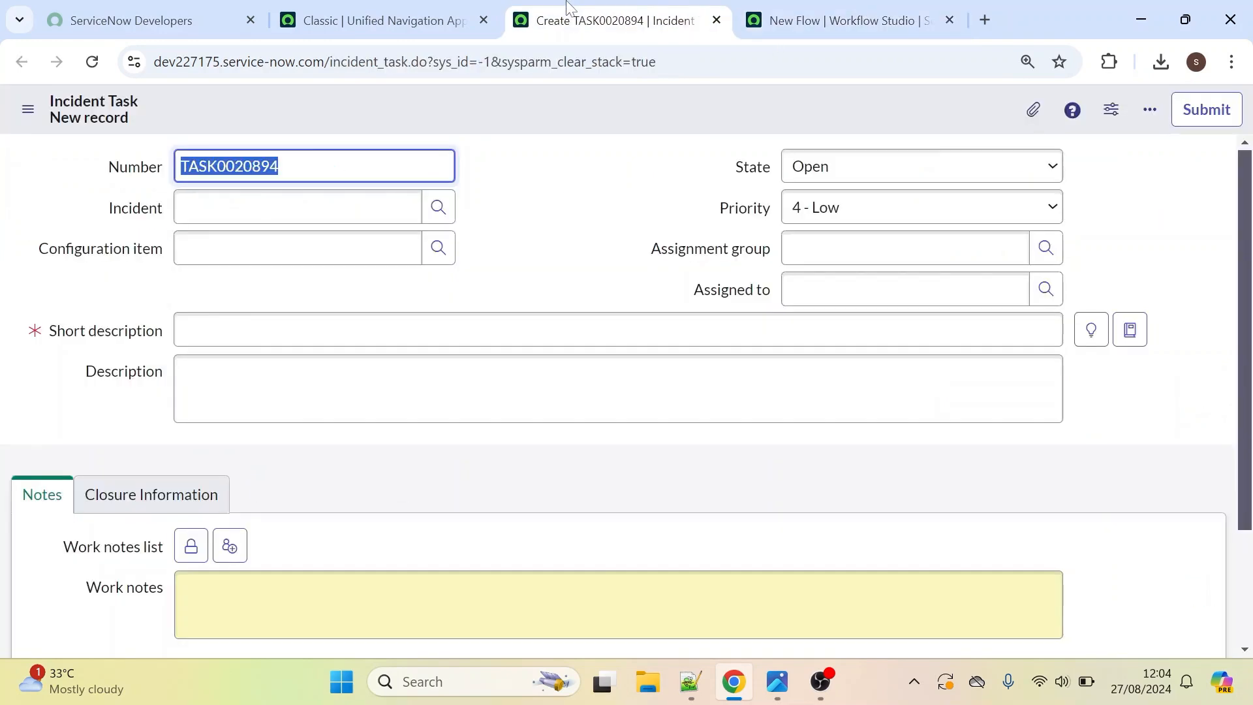
key(Tab)
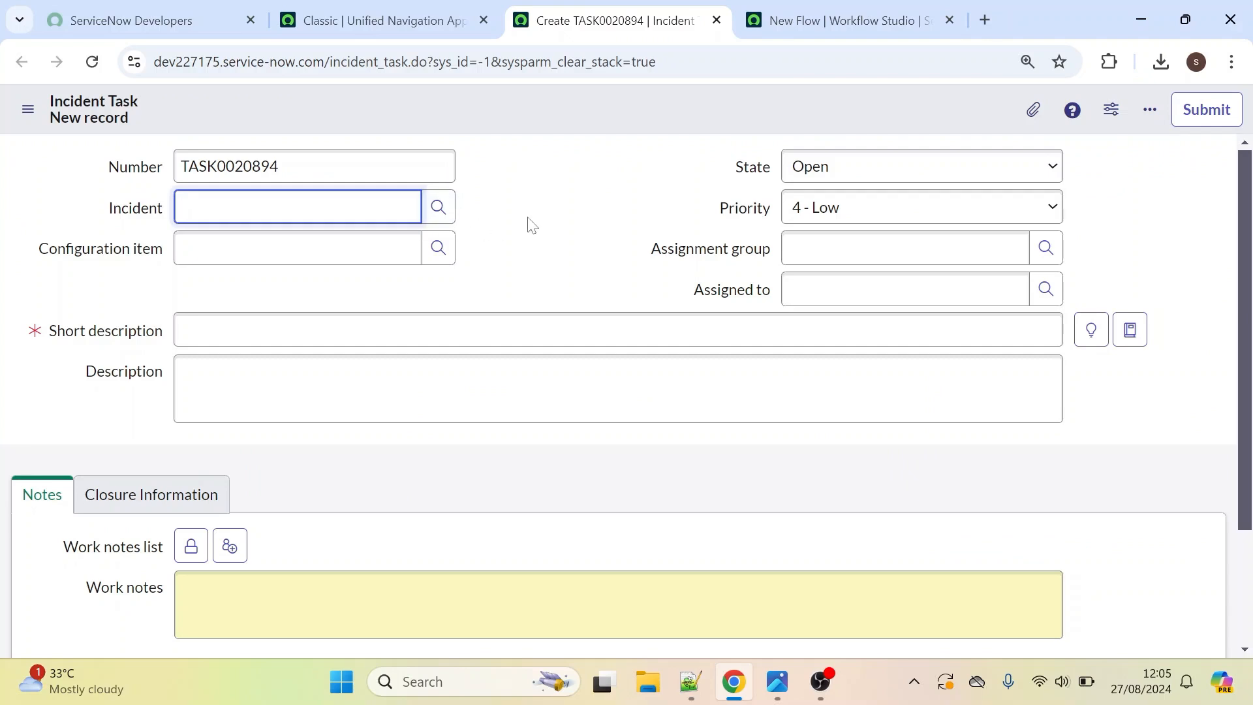
key(ctrl+Tab)
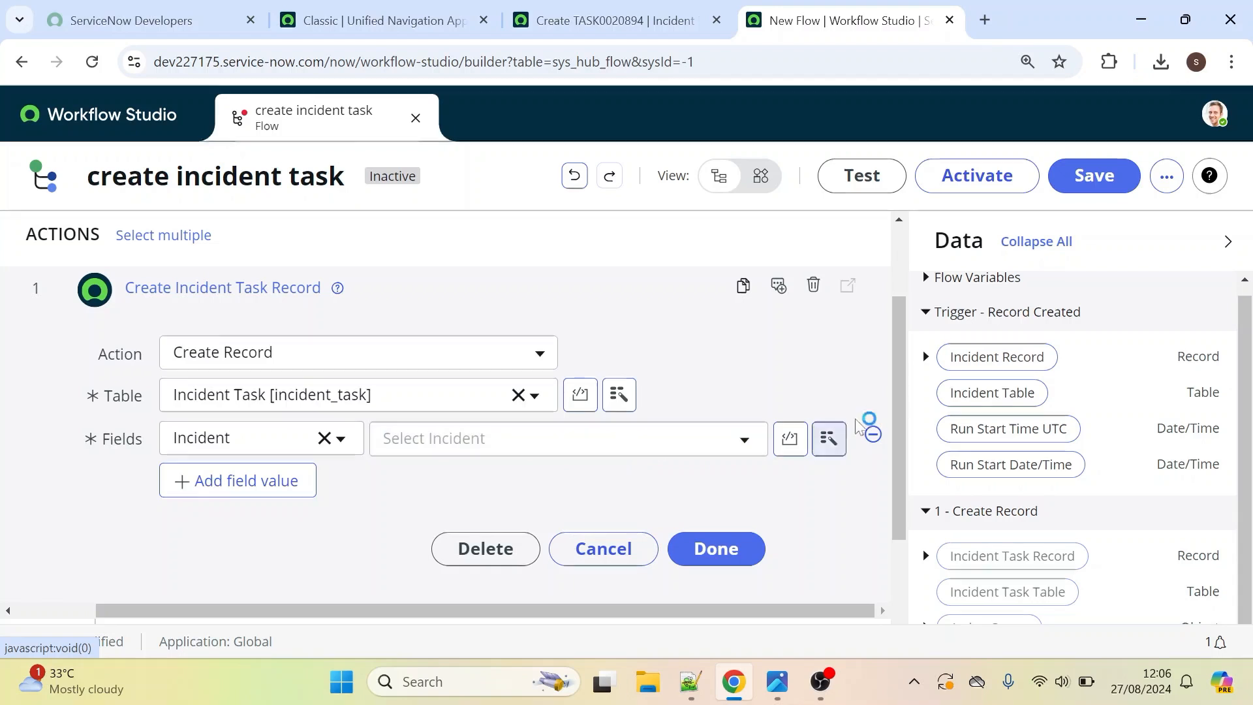
- Map the action's Incident field to the trigger's Incident Record, choosing it with the data pill picker
drag(993, 358, 601, 443)
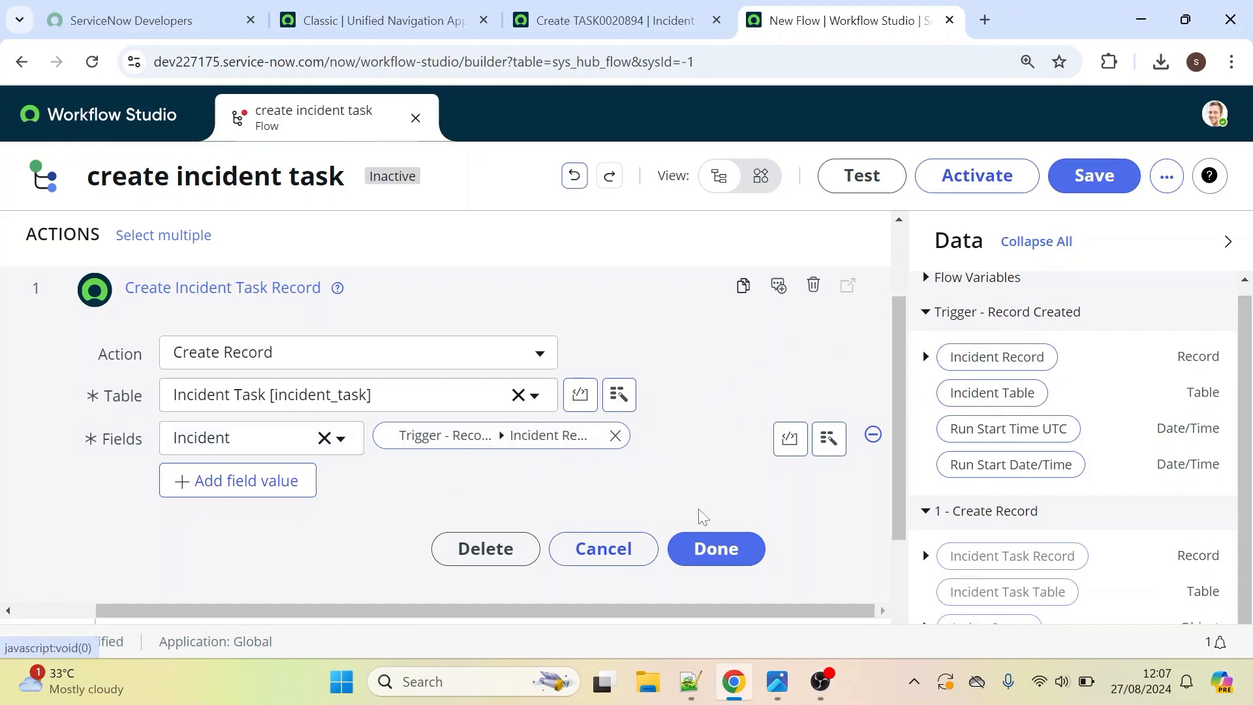
click(616, 436)
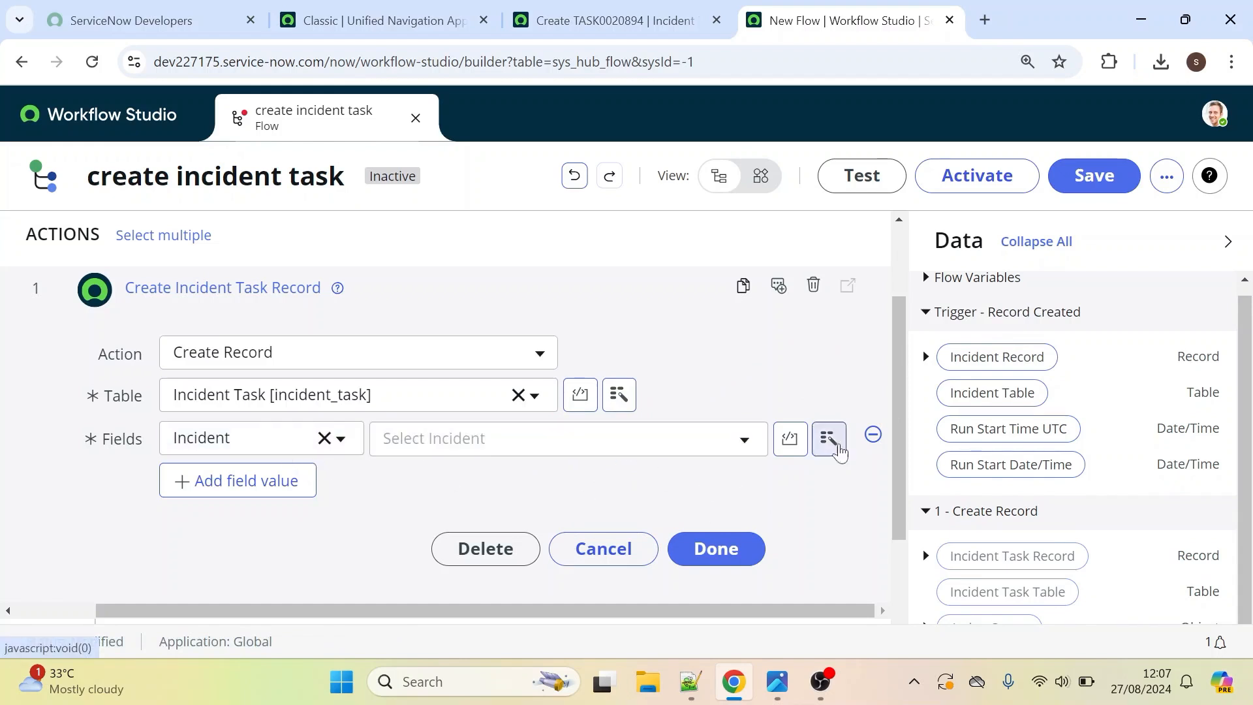
click(830, 438)
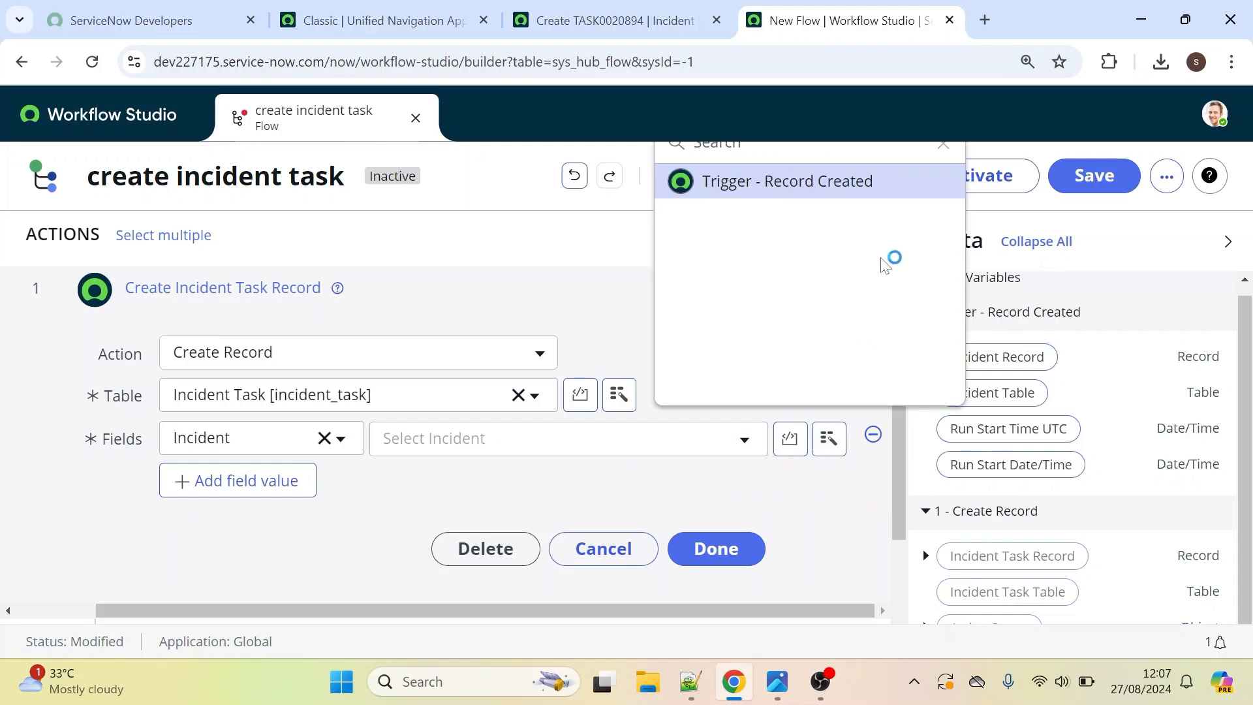
click(827, 191)
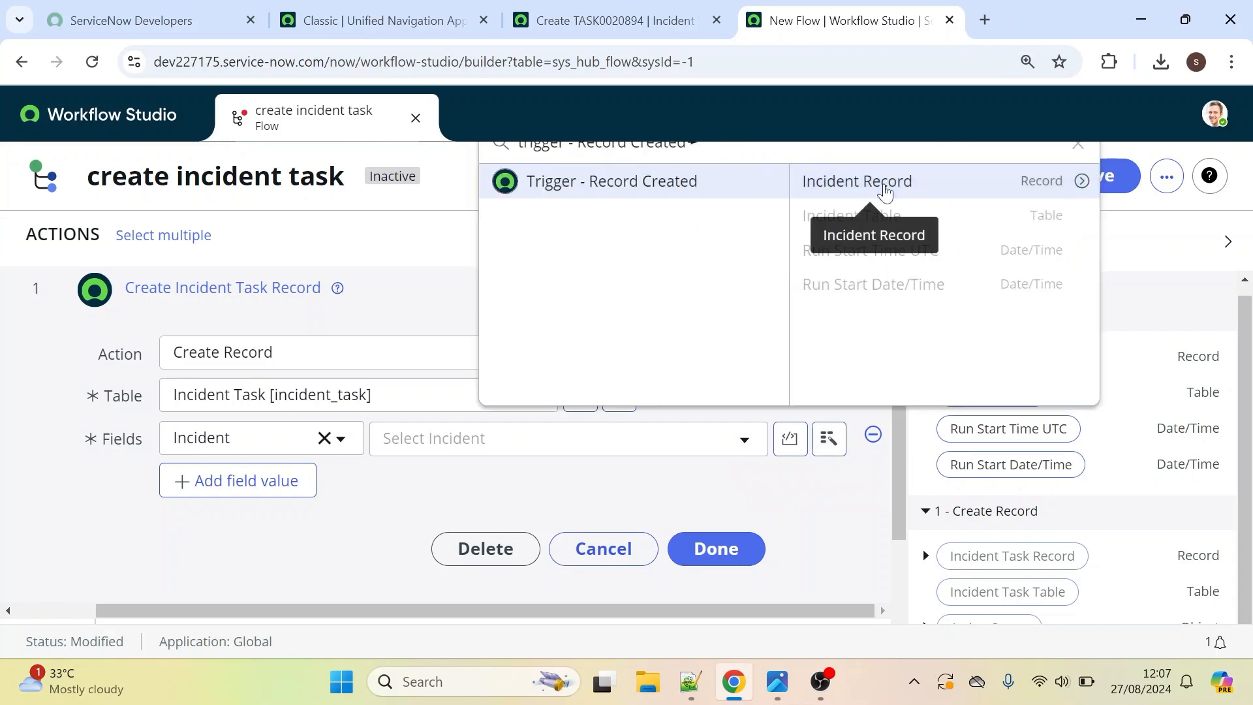
click(877, 184)
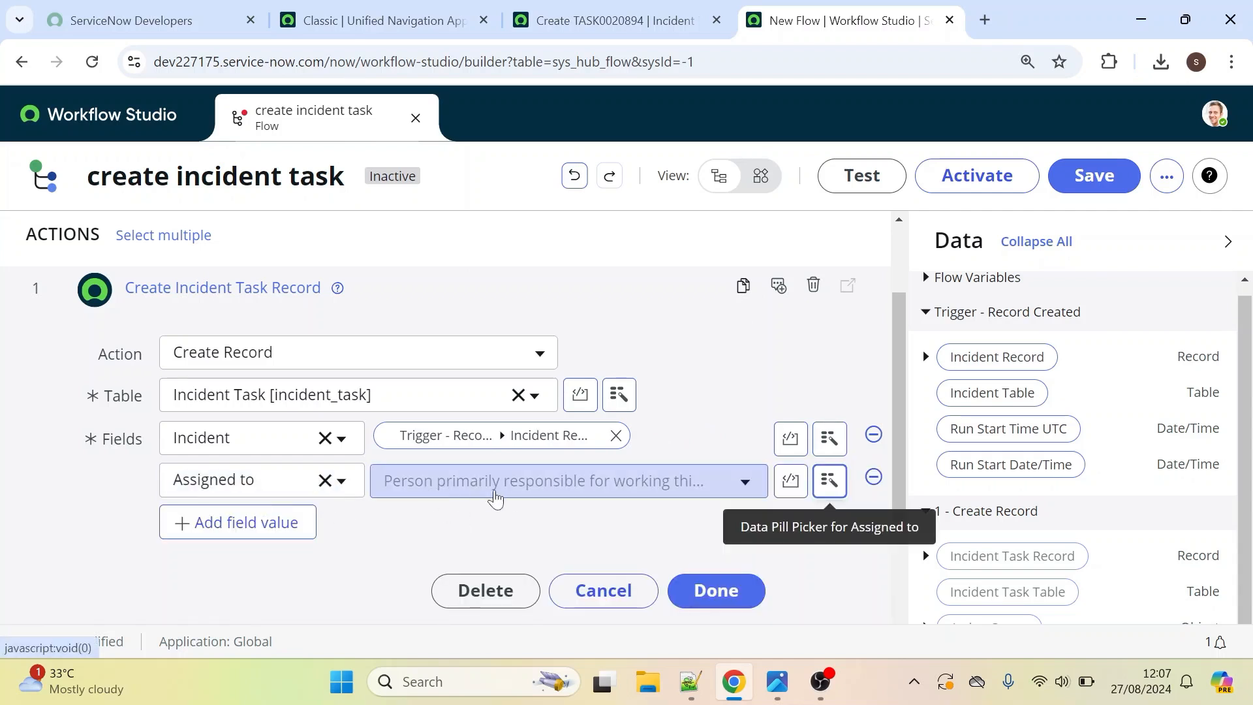
- Map the action's Assigned to field to Assigned to of the trigger's Incident Record
click(829, 480)
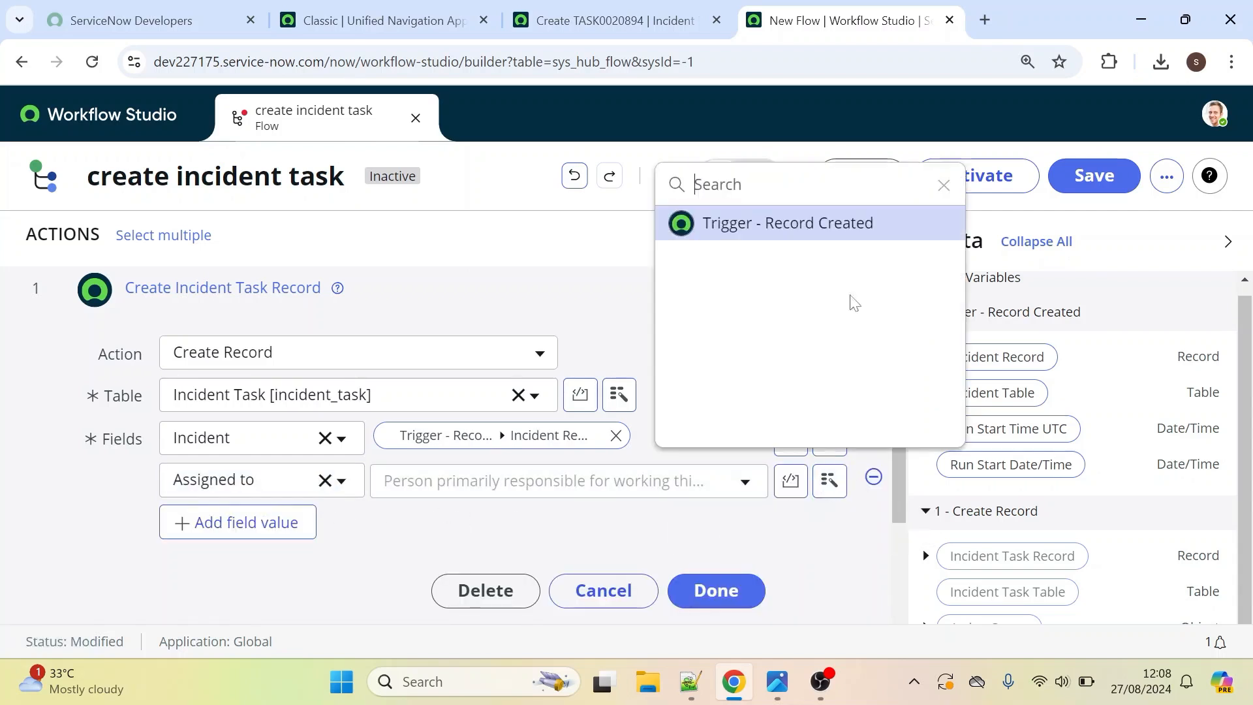
click(829, 224)
click(1086, 223)
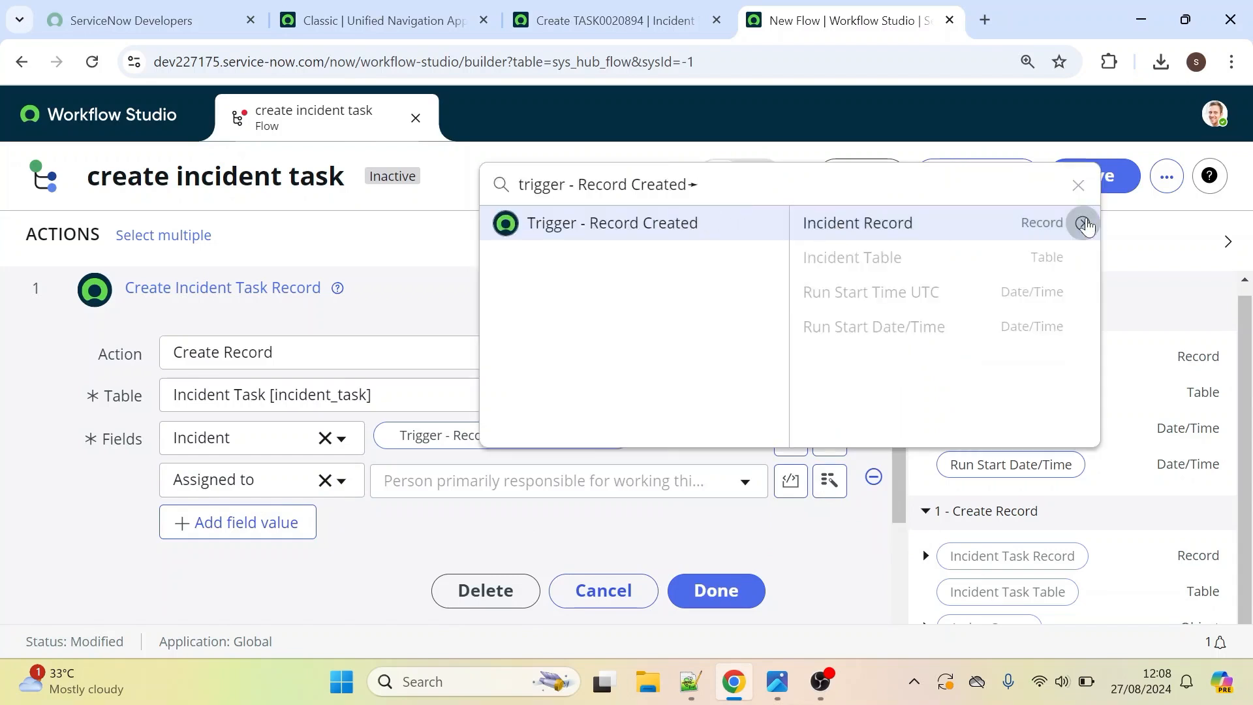
mouse_move(1193, 229)
mouse_down()
mouse_move(1192, 415)
mouse_move(1212, 201)
mouse_move(1209, 245)
mouse_up()
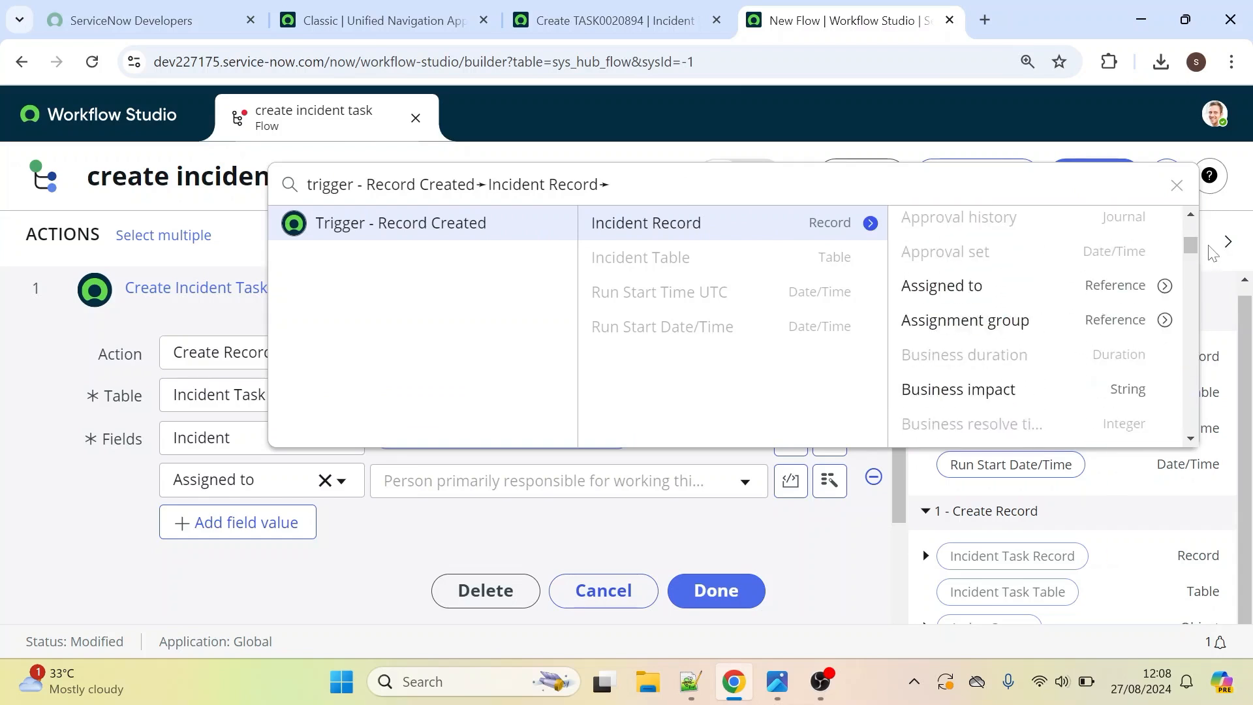
click(940, 287)
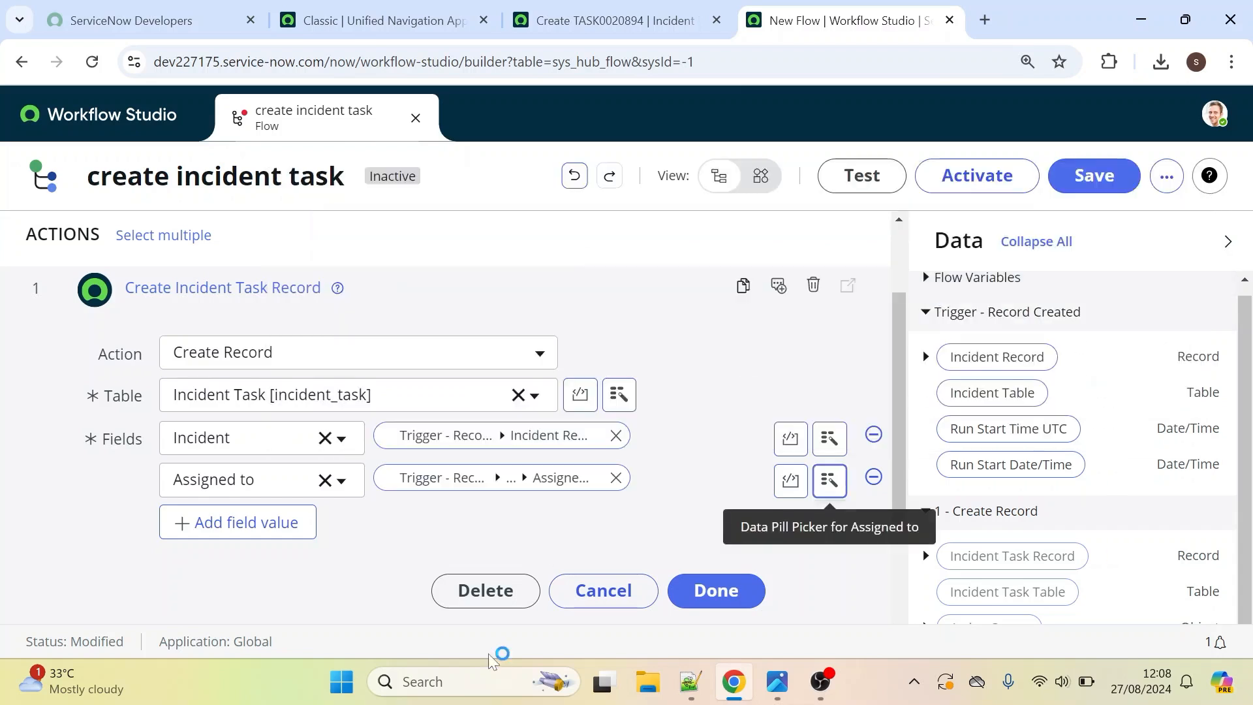
- Add a Short description field value to the action and map it to Short description of the trigger's Incident Record
click(188, 522)
click(212, 522)
text(sho)
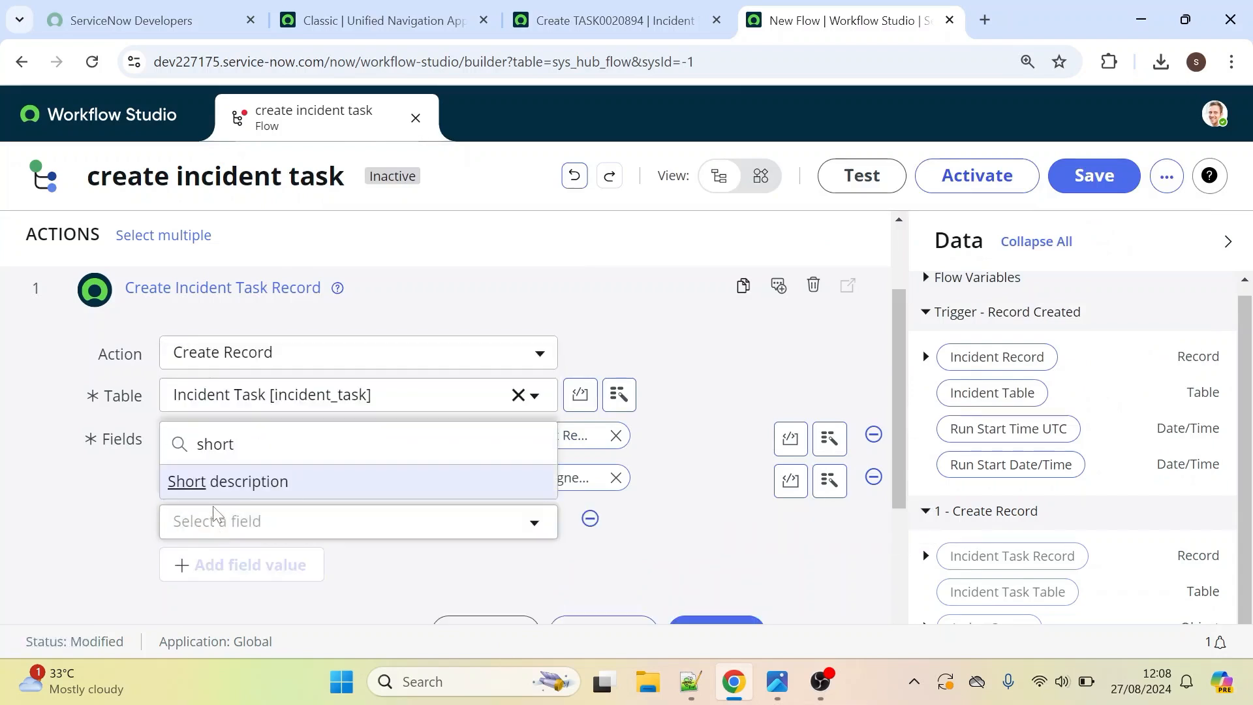
text(rt)
click(215, 483)
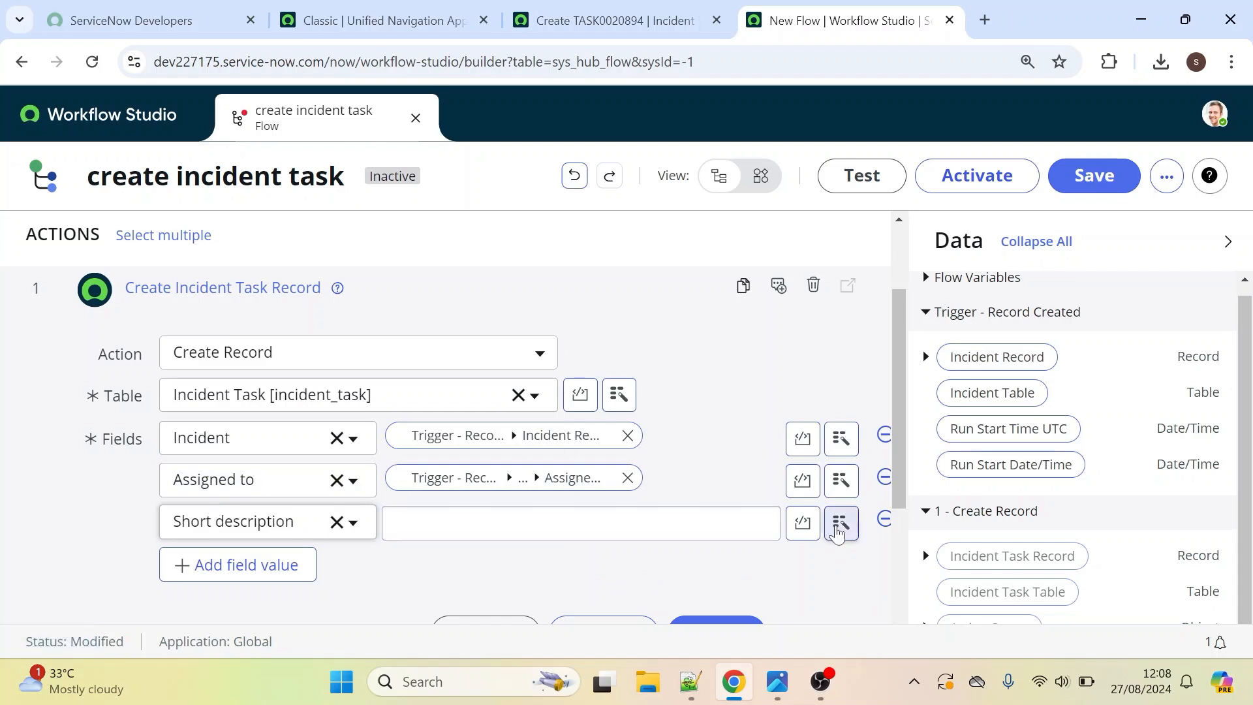
click(839, 526)
click(854, 267)
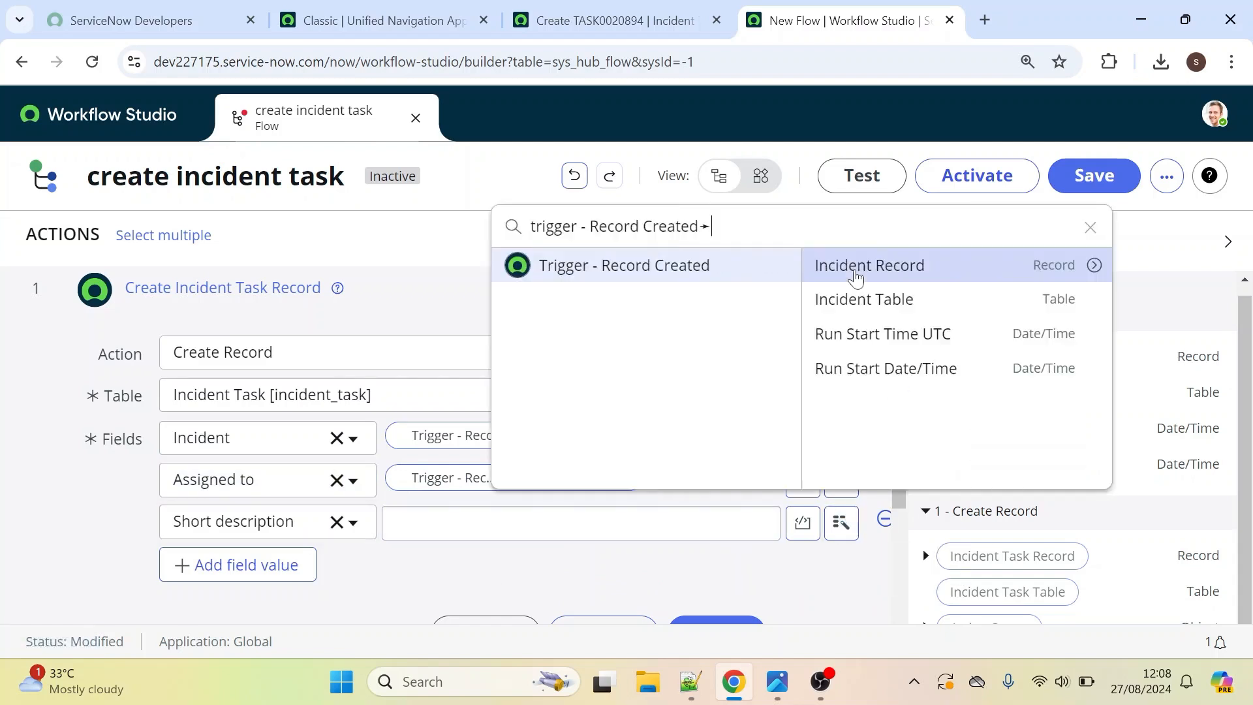
click(1094, 265)
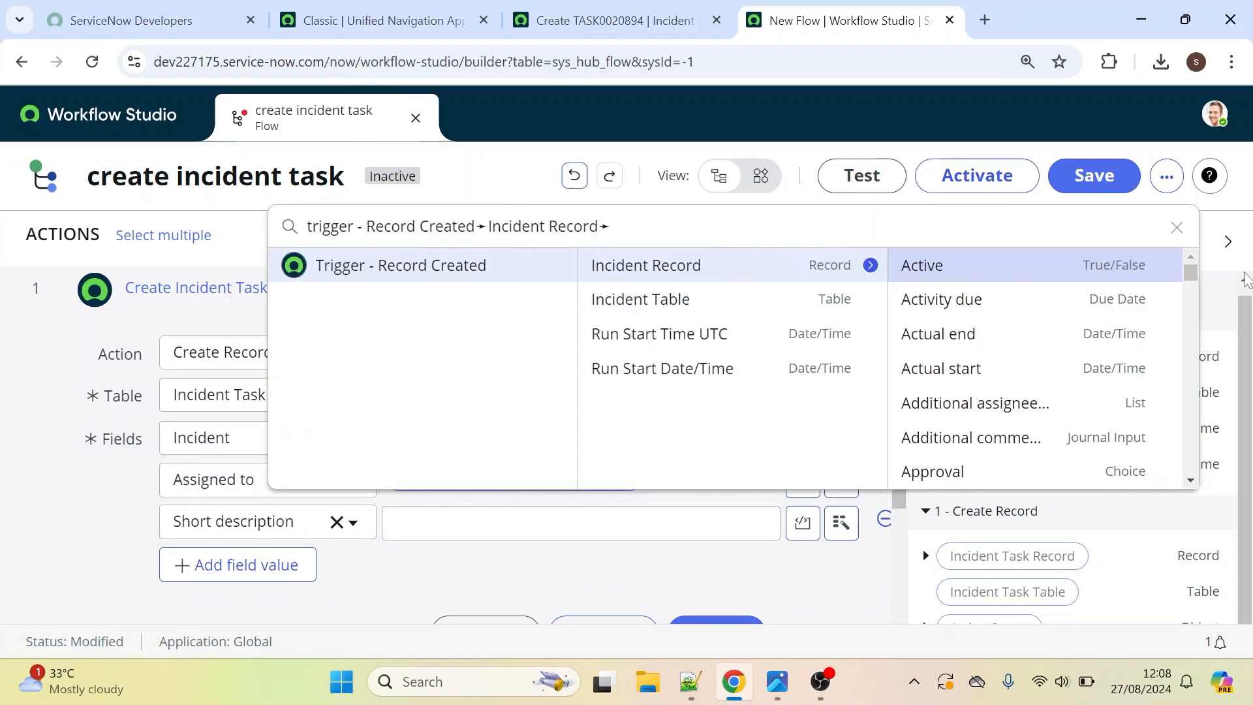
drag(1192, 271, 1188, 426)
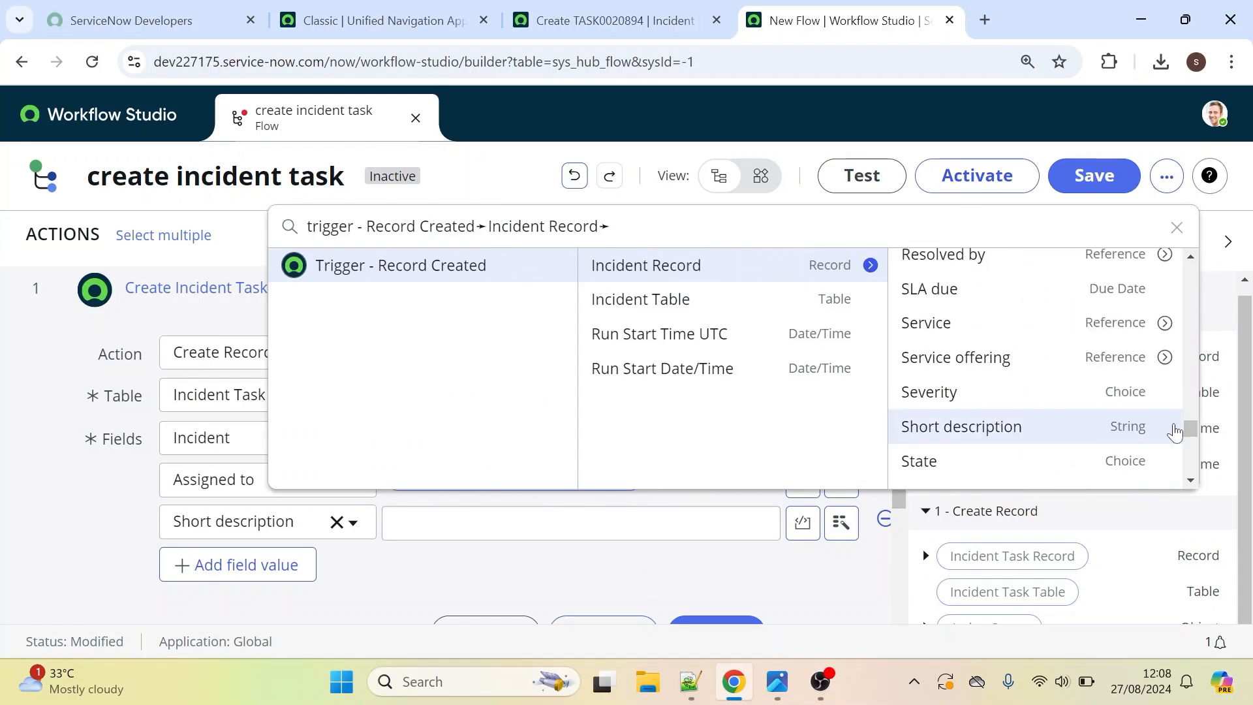
click(946, 432)
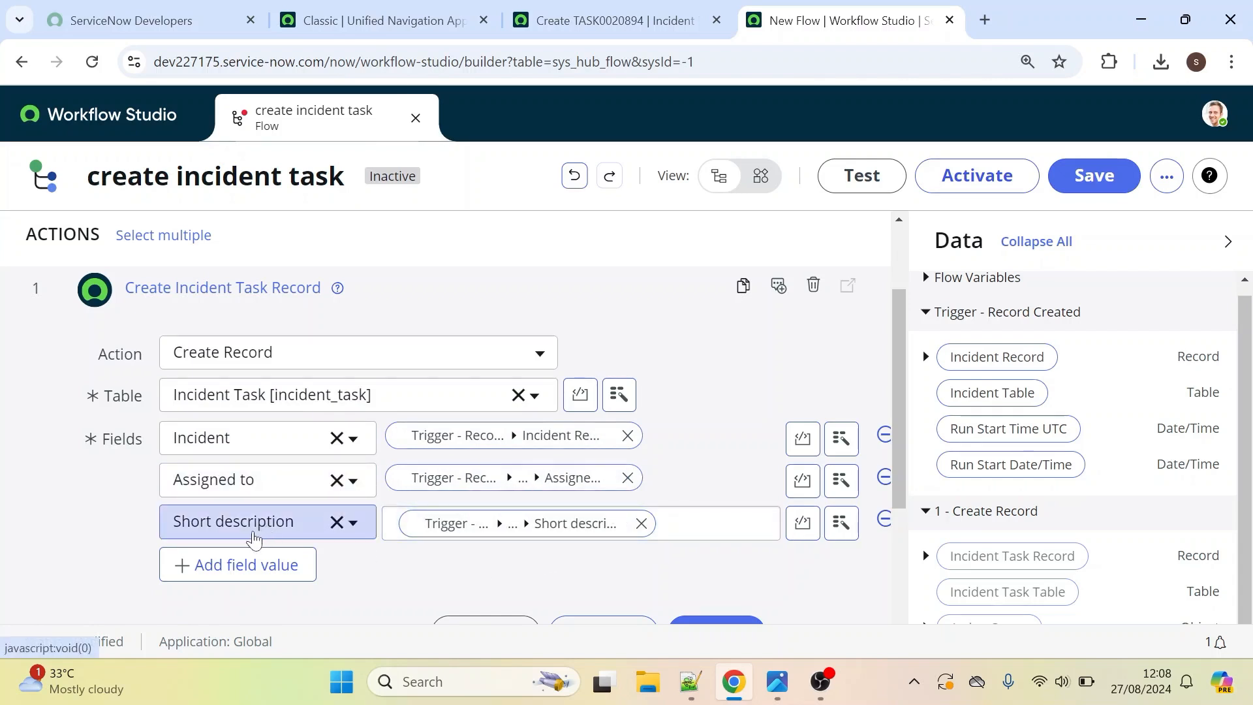
- Finish the Create Record action and activate the create incident task flow
drag(899, 401, 896, 461)
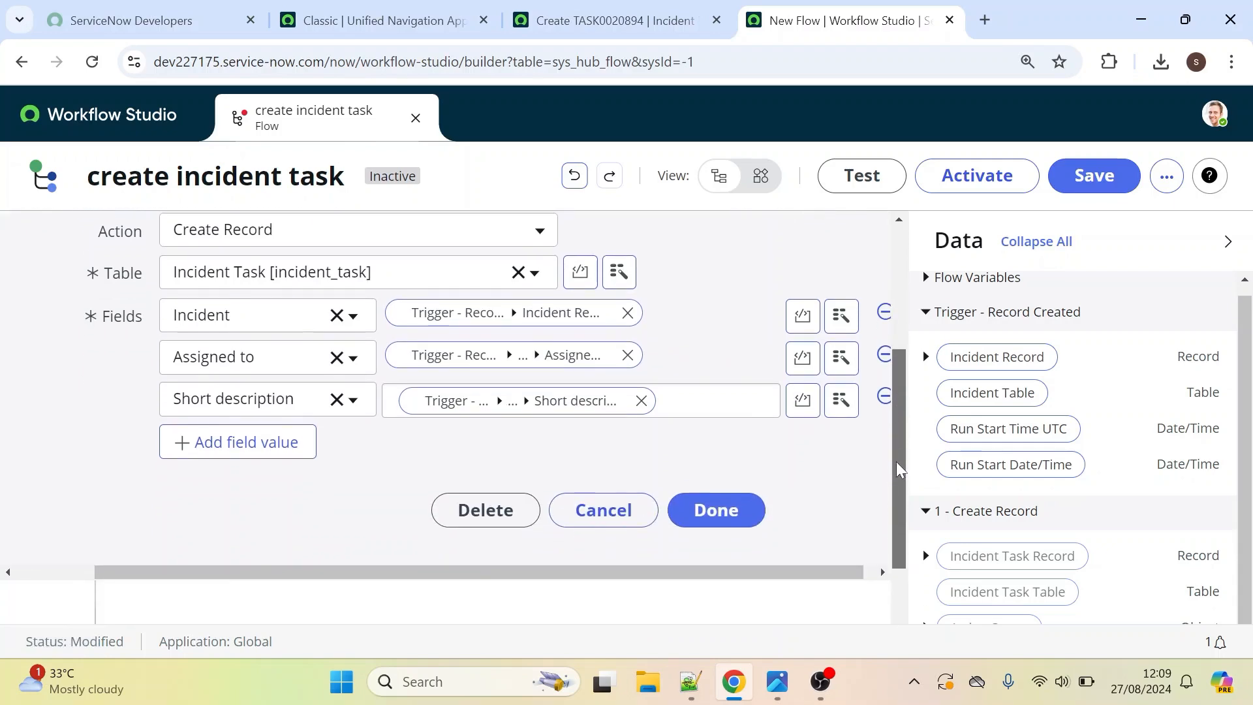
click(720, 513)
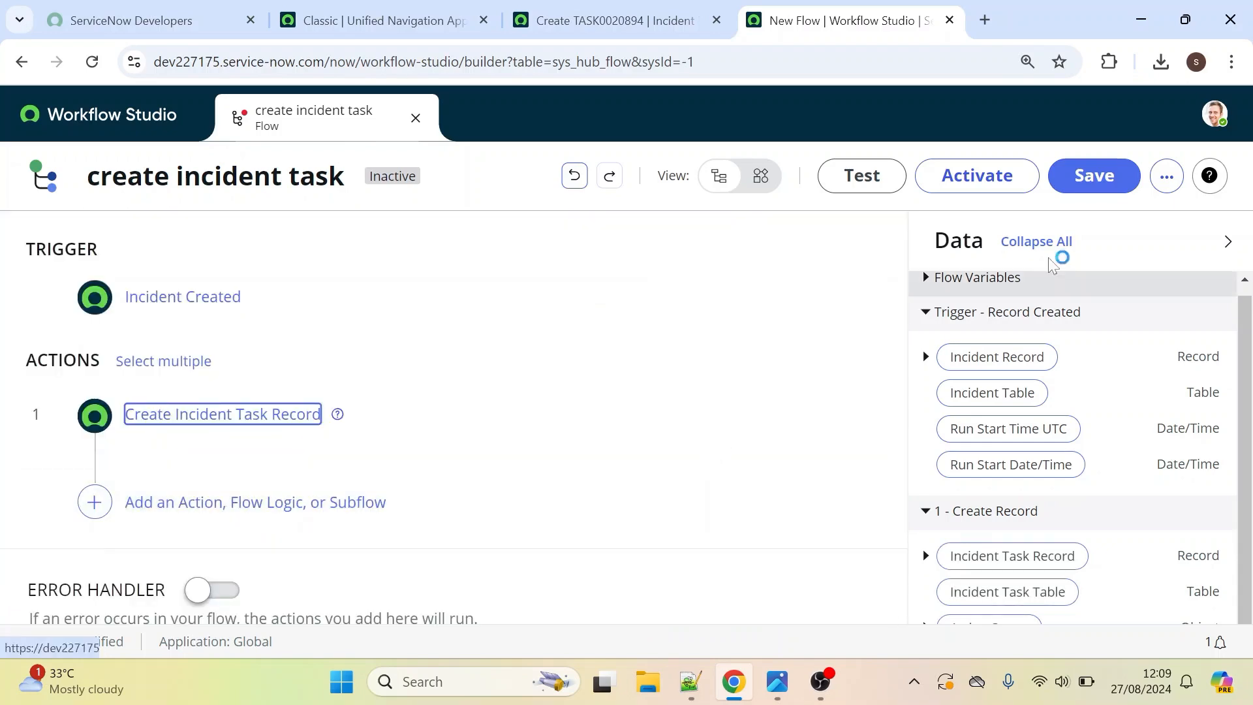
click(966, 182)
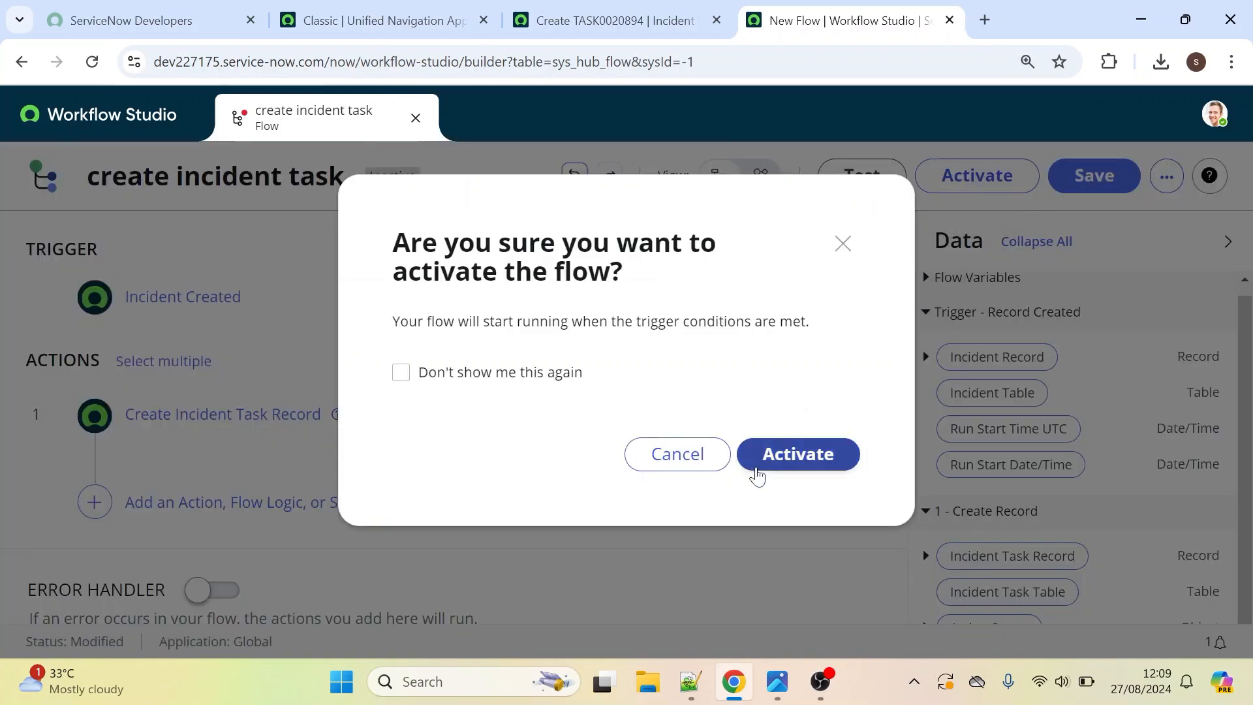
click(777, 465)
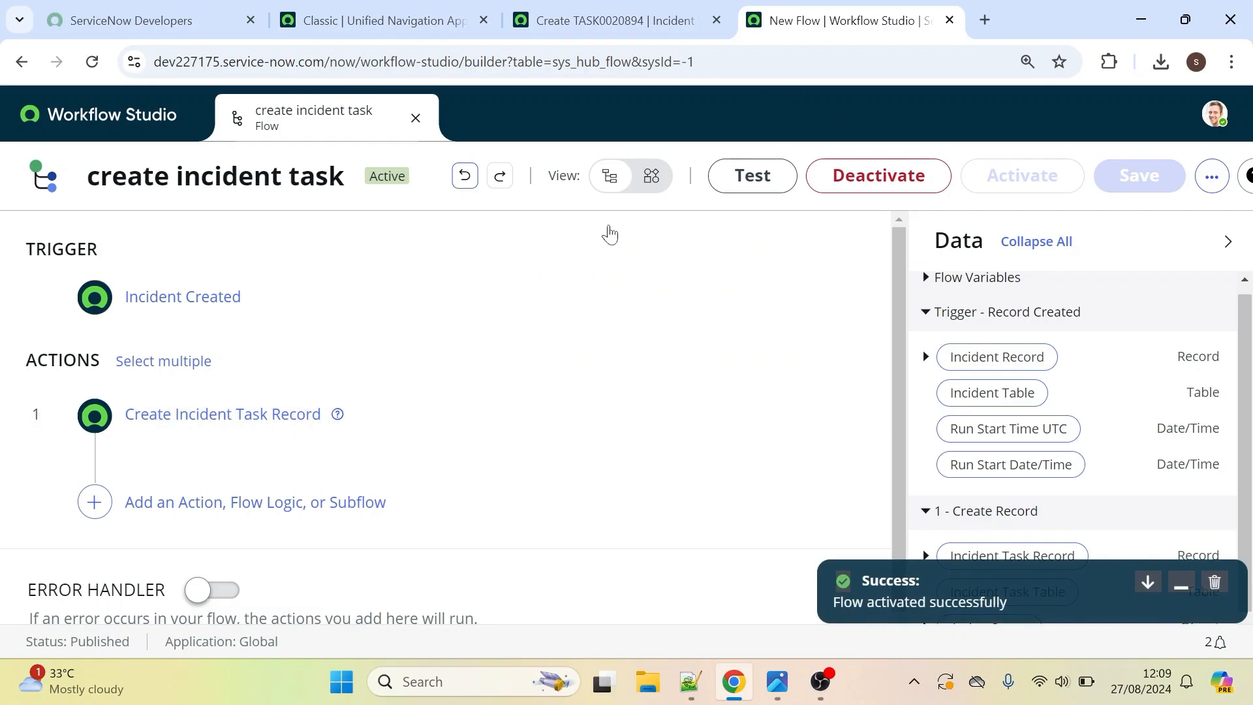
- Find Incident in the ServiceNow navigator and open a new incident form
click(435, 9)
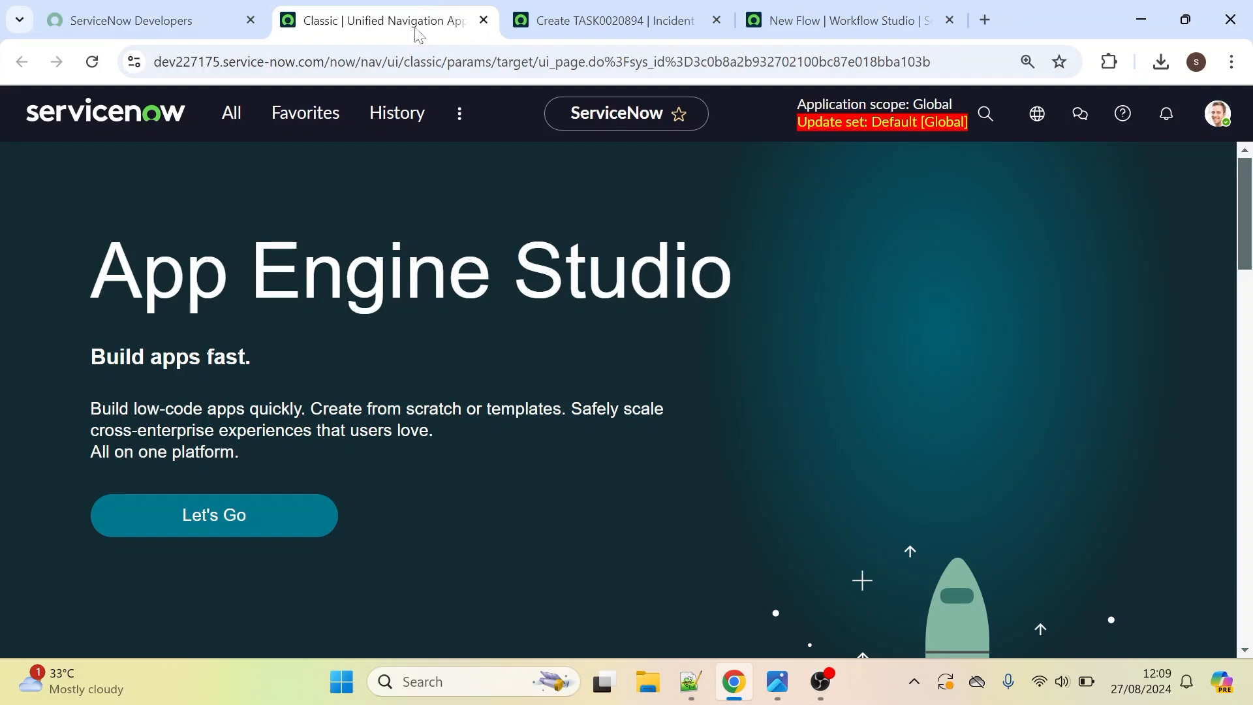
click(218, 127)
text(inciden)
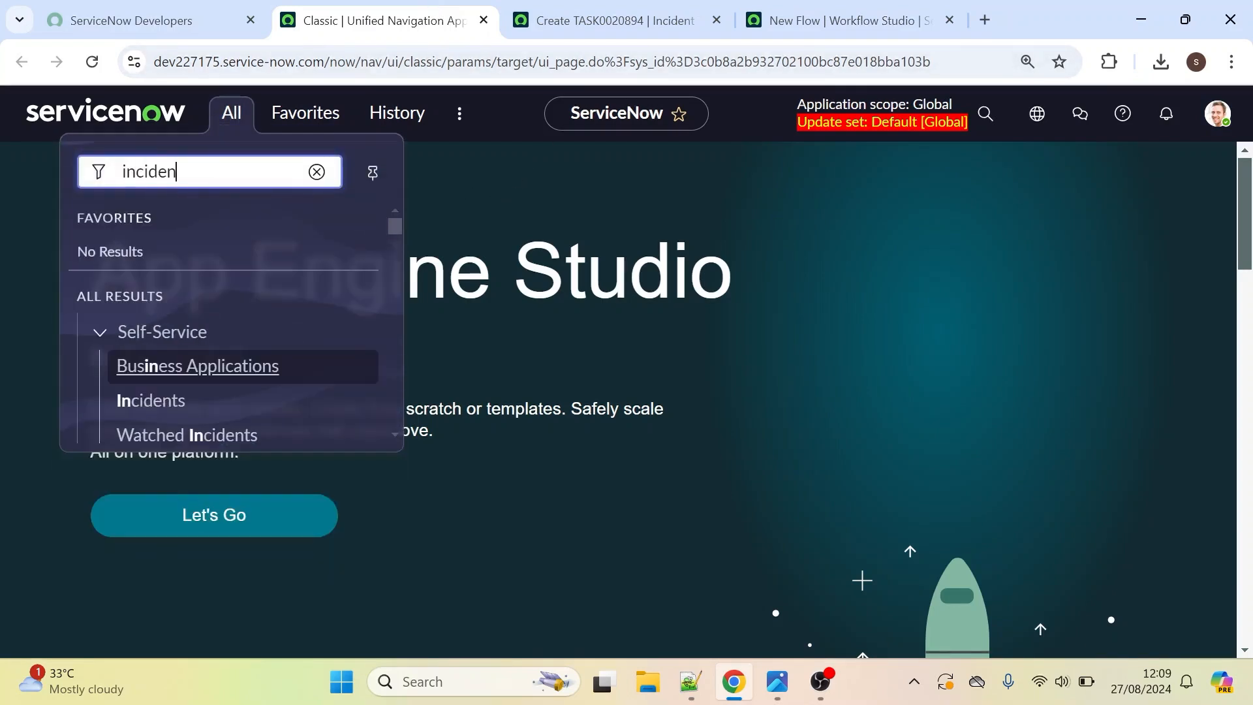
scroll(154, 235, down, 5)
click(154, 235)
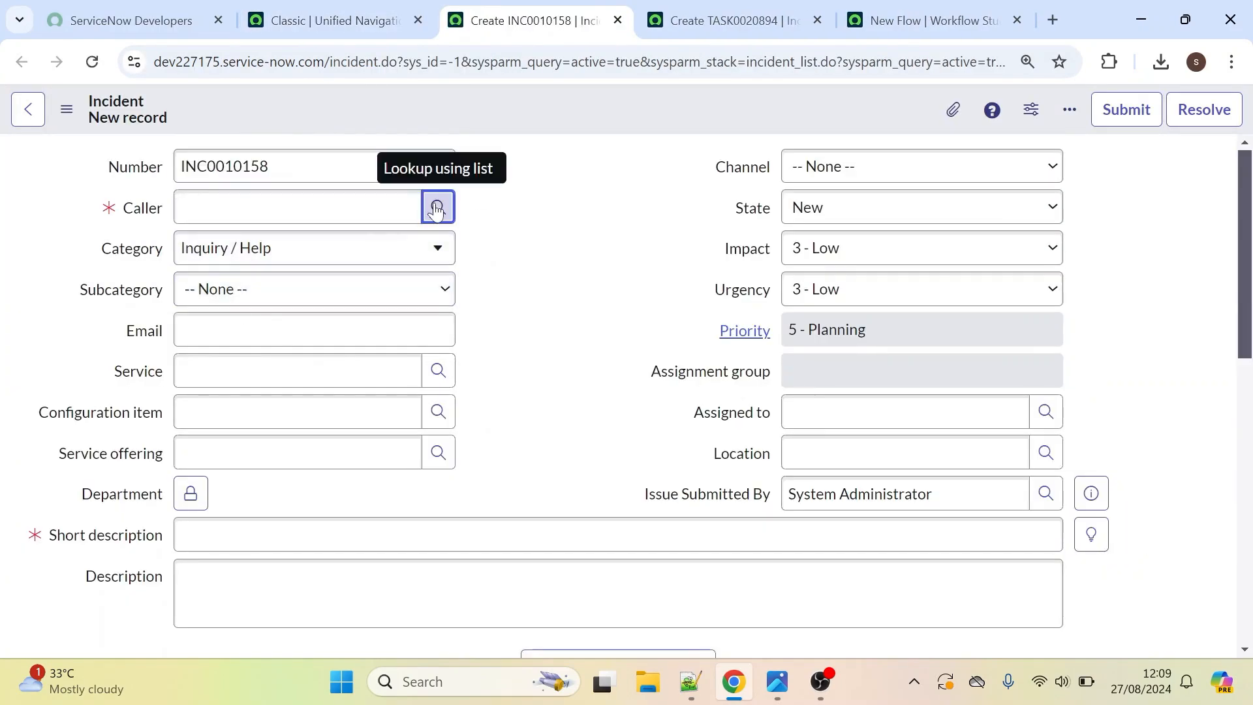
- Fill in the incident's caller, its assignee and the short description "Flow designer demo session", and save the record
click(436, 207)
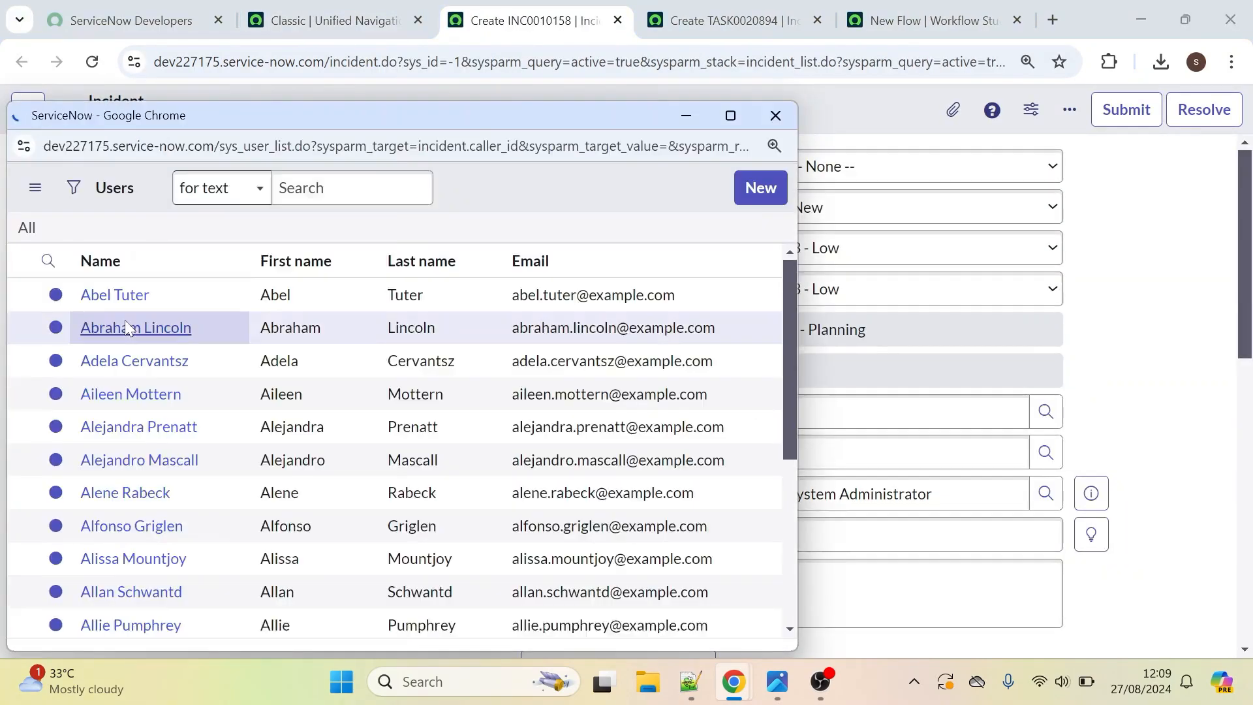
click(107, 337)
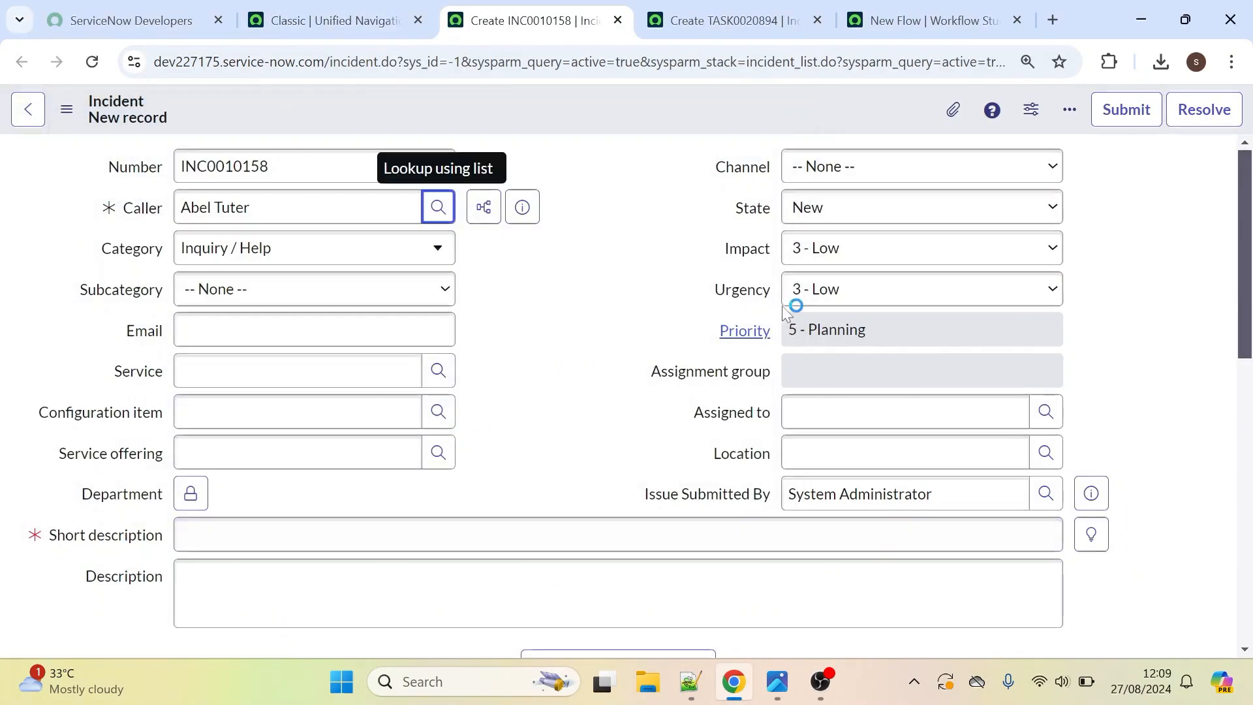
click(1046, 411)
click(402, 436)
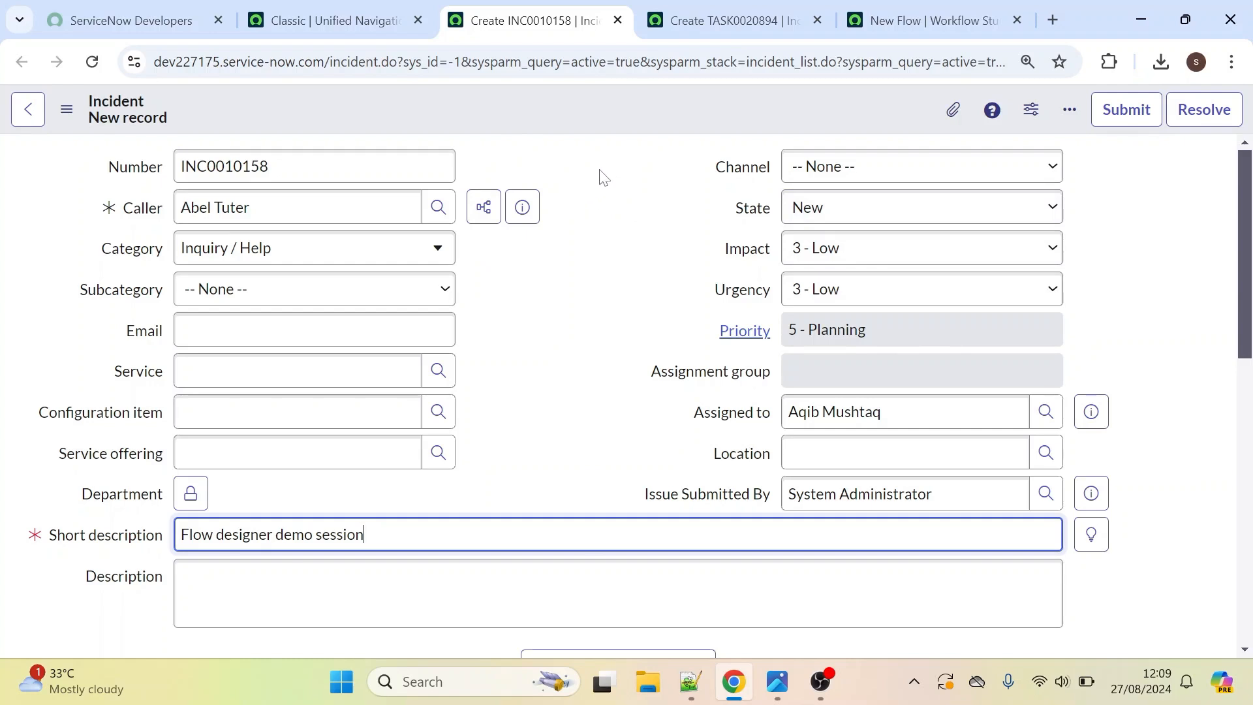
right_click(559, 111)
click(586, 126)
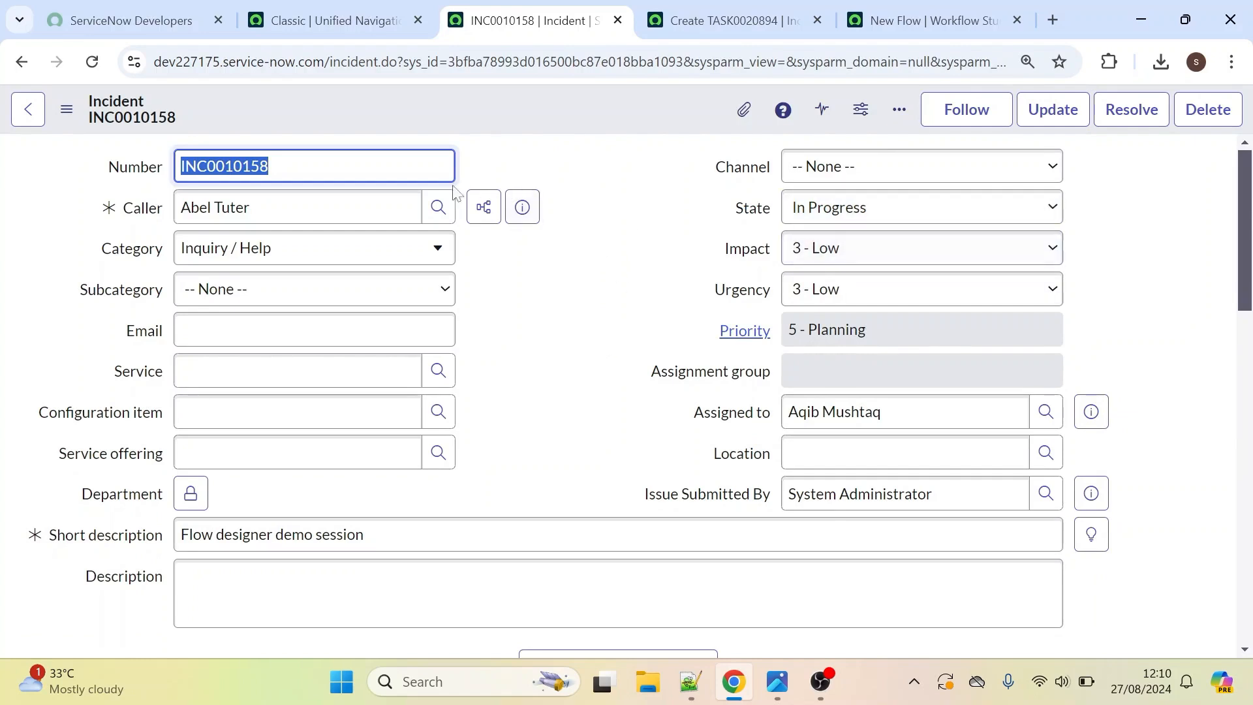
- Open the Incident Task list with incident_task.LIST and check the new task's incident, assignee and short description
click(330, 20)
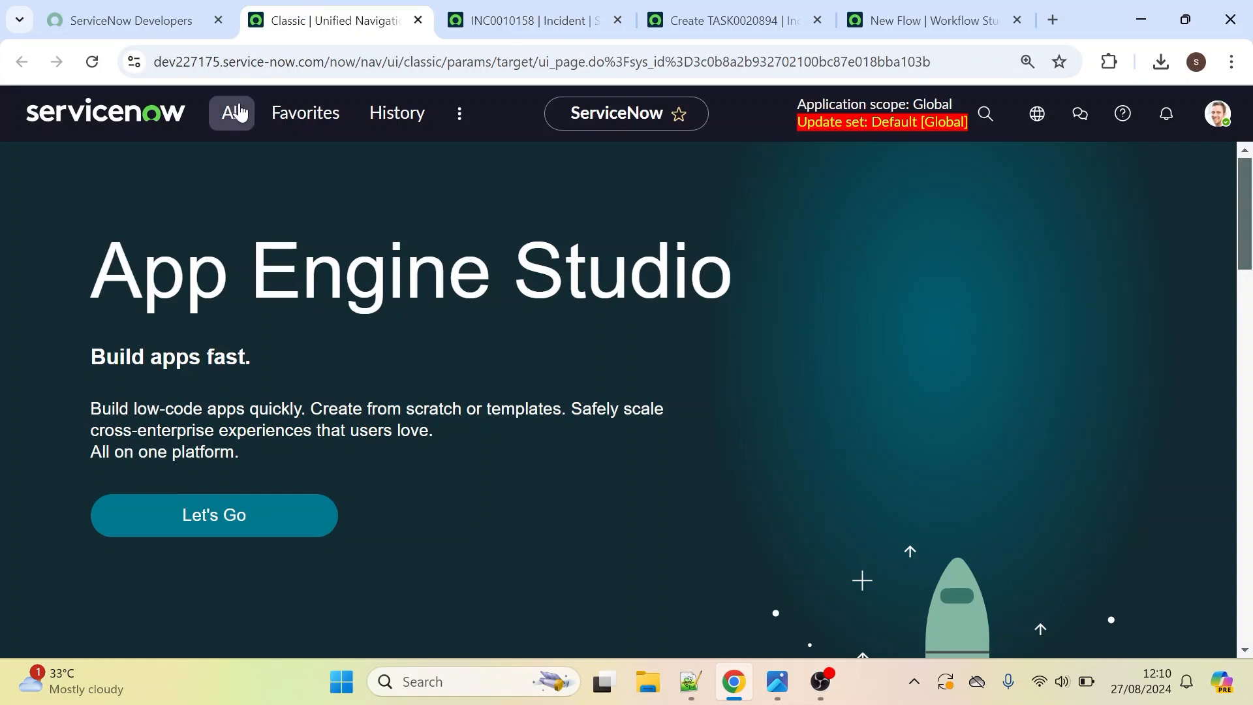
click(239, 112)
key(BackSpace)
text(incident_task.LIST)
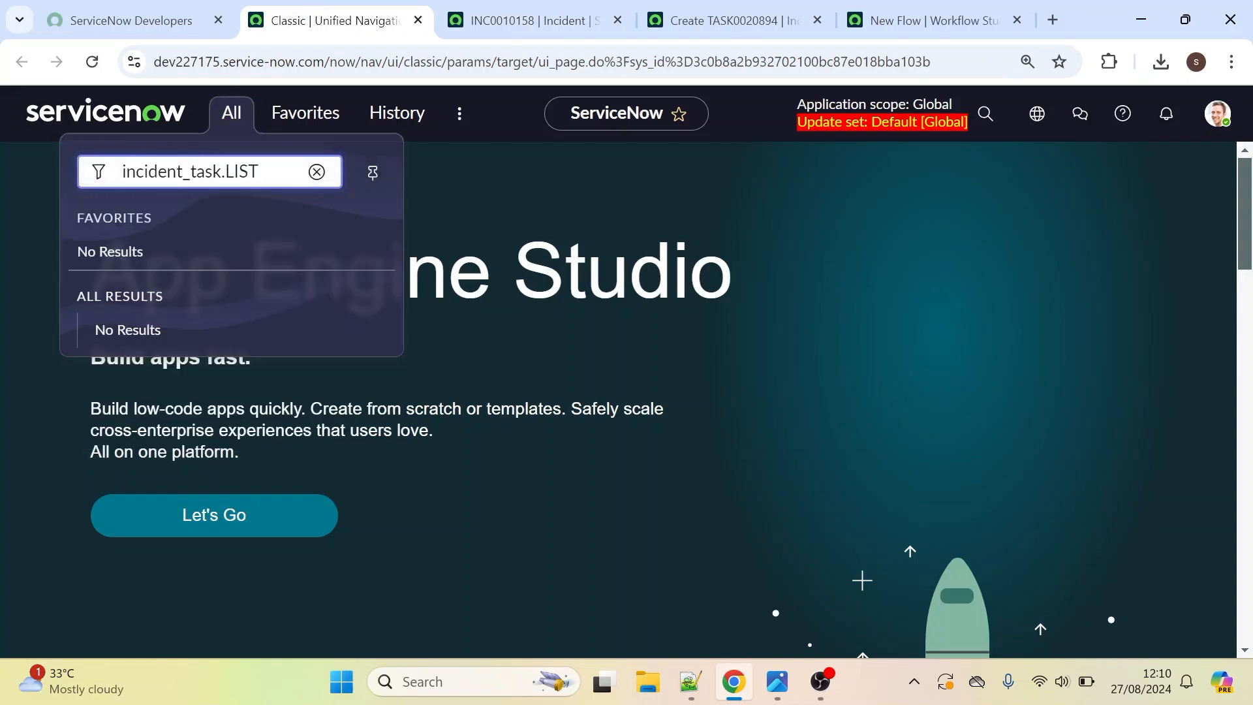
key(Return)
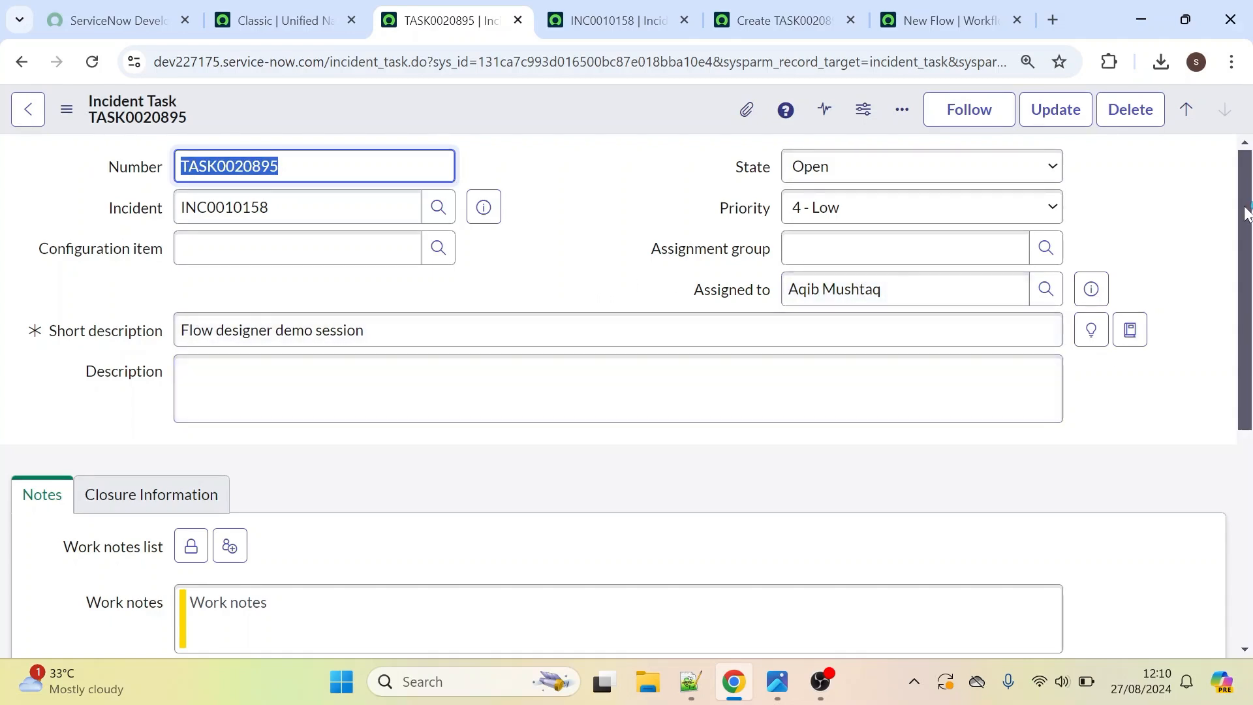
drag(1245, 207, 1246, 216)
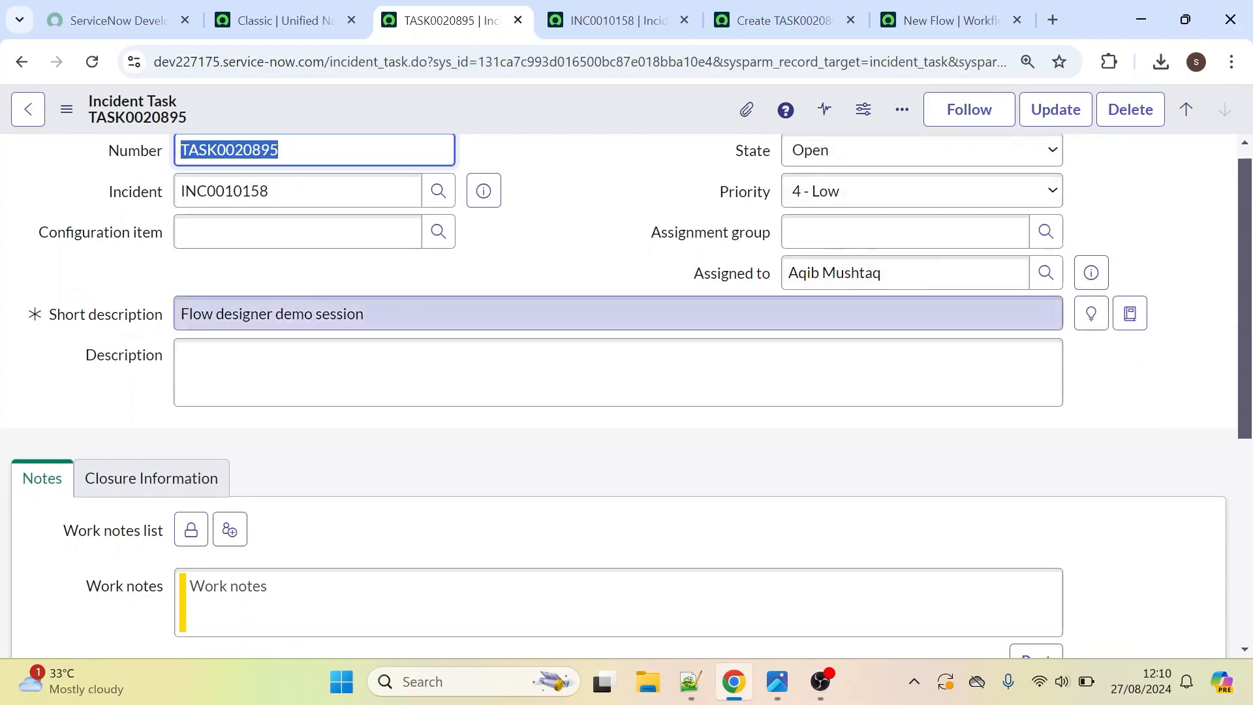
- Check the short description, assigned person and incident reference on the open incident task record
click(496, 314)
drag(496, 314, 144, 326)
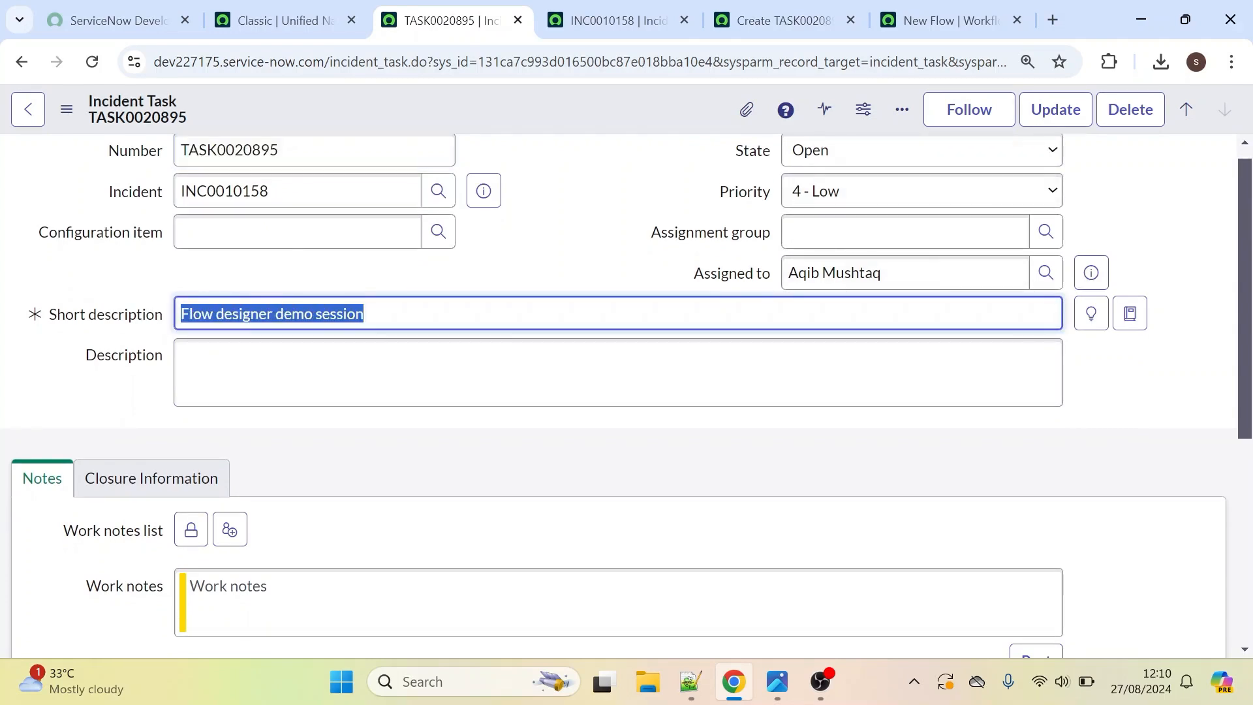
click(816, 287)
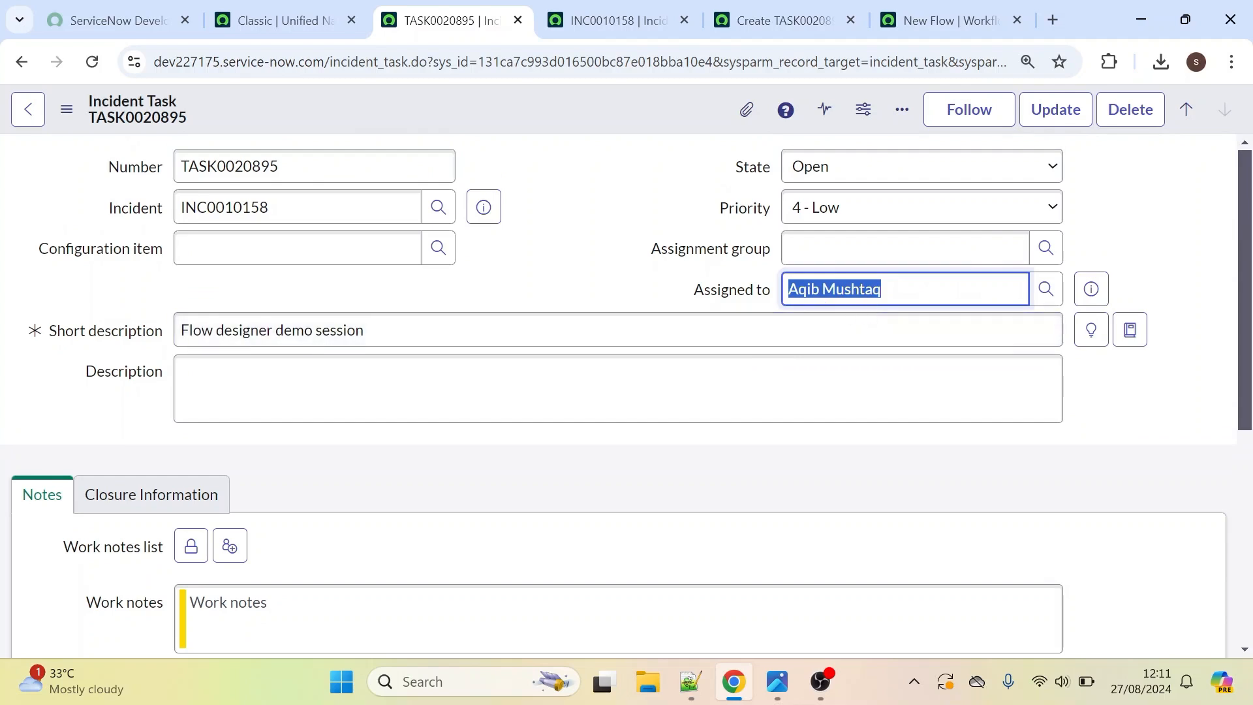
click(883, 289)
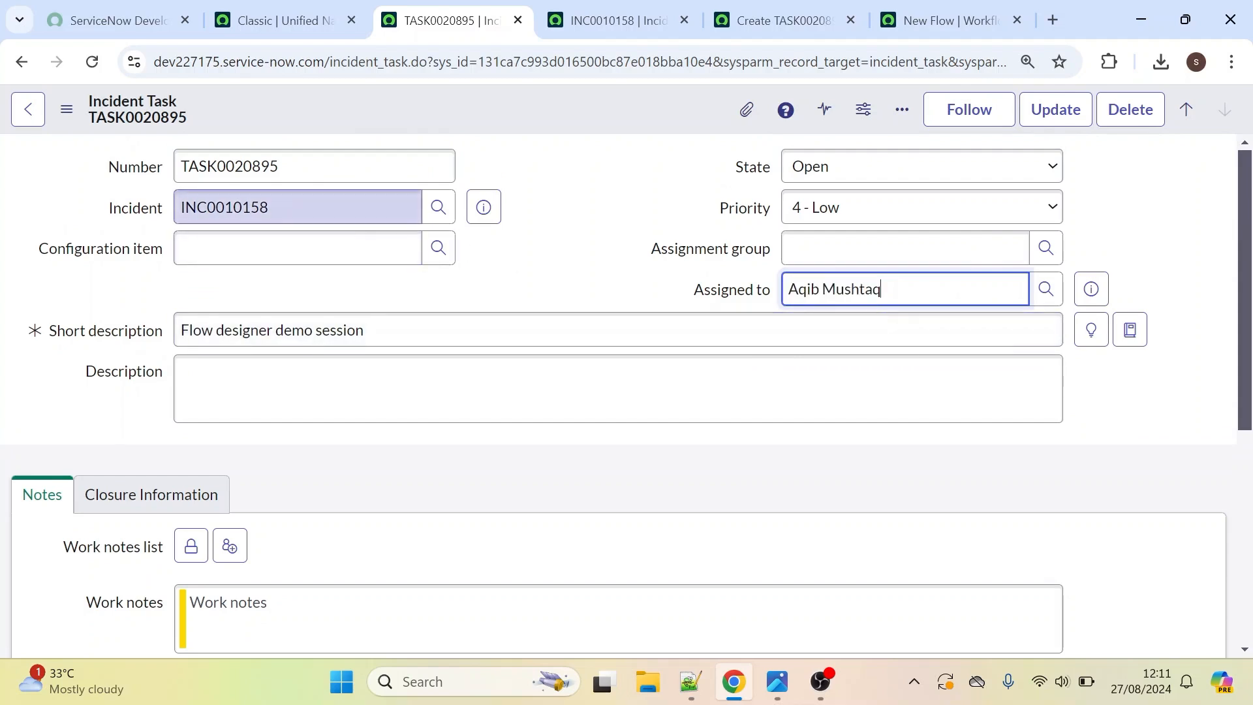
drag(274, 207, 173, 206)
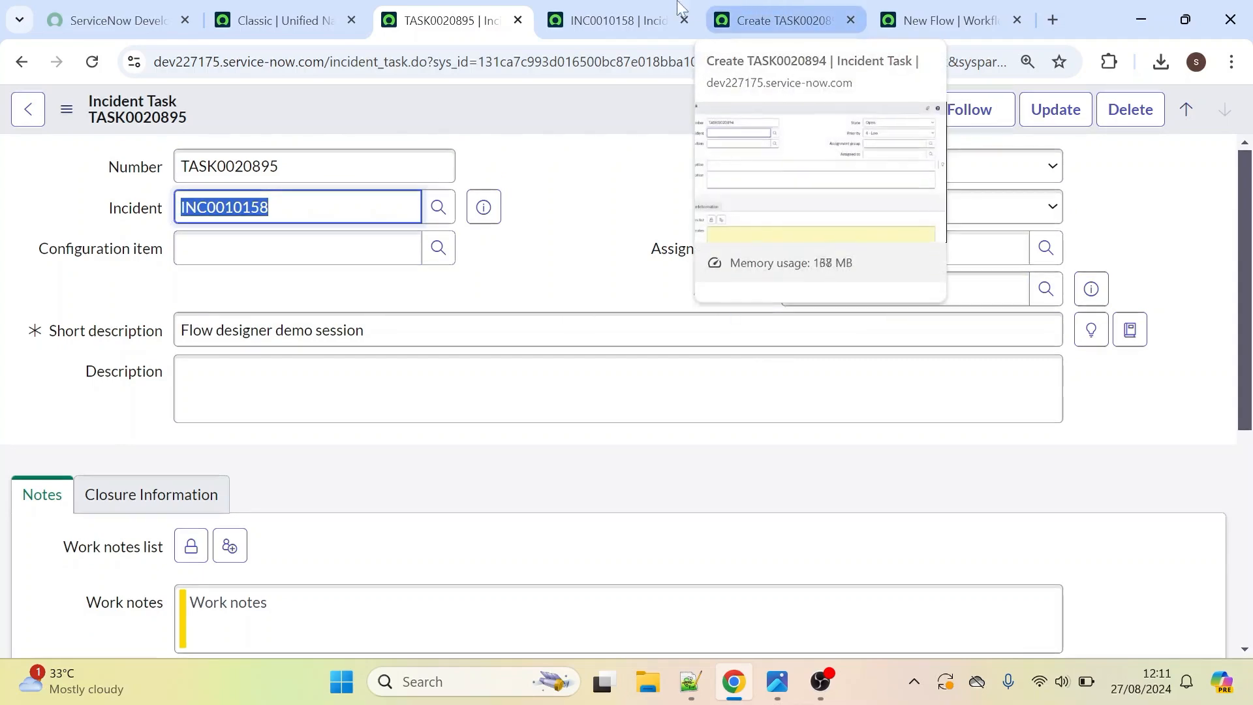
- Switch to the source incident record and check the generated task in its Incident Tasks related list
click(592, 8)
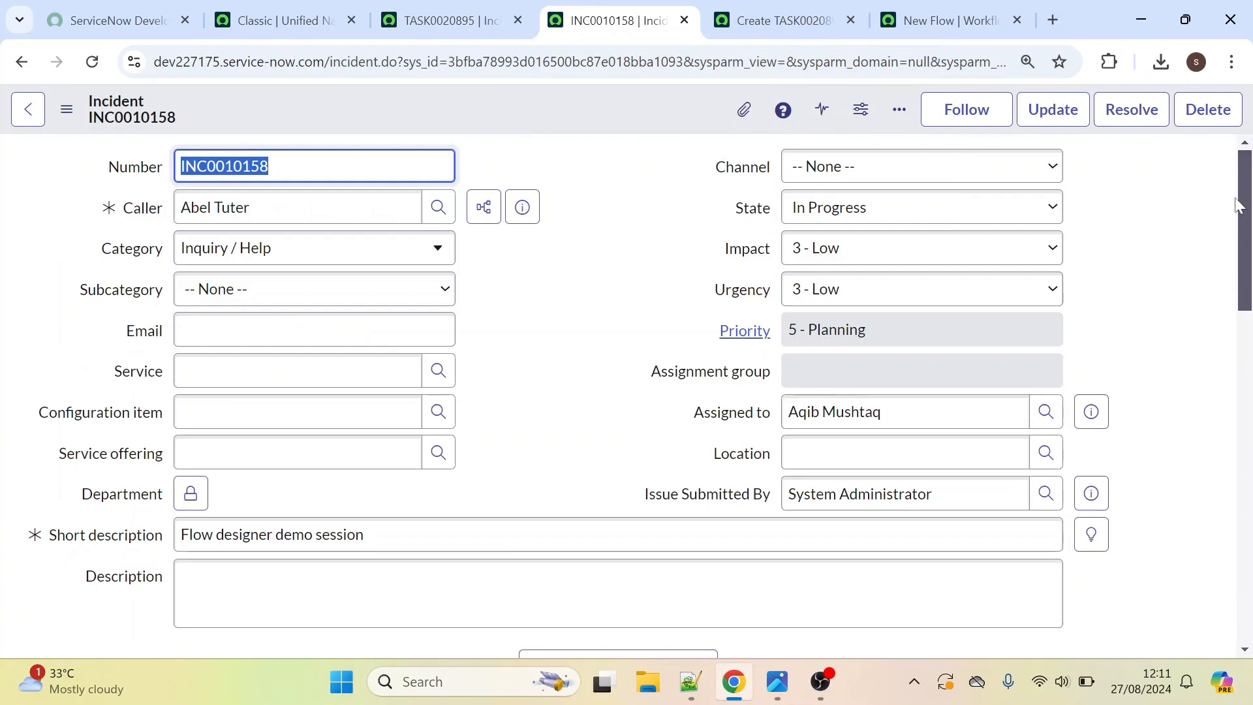
drag(1248, 176, 1219, 490)
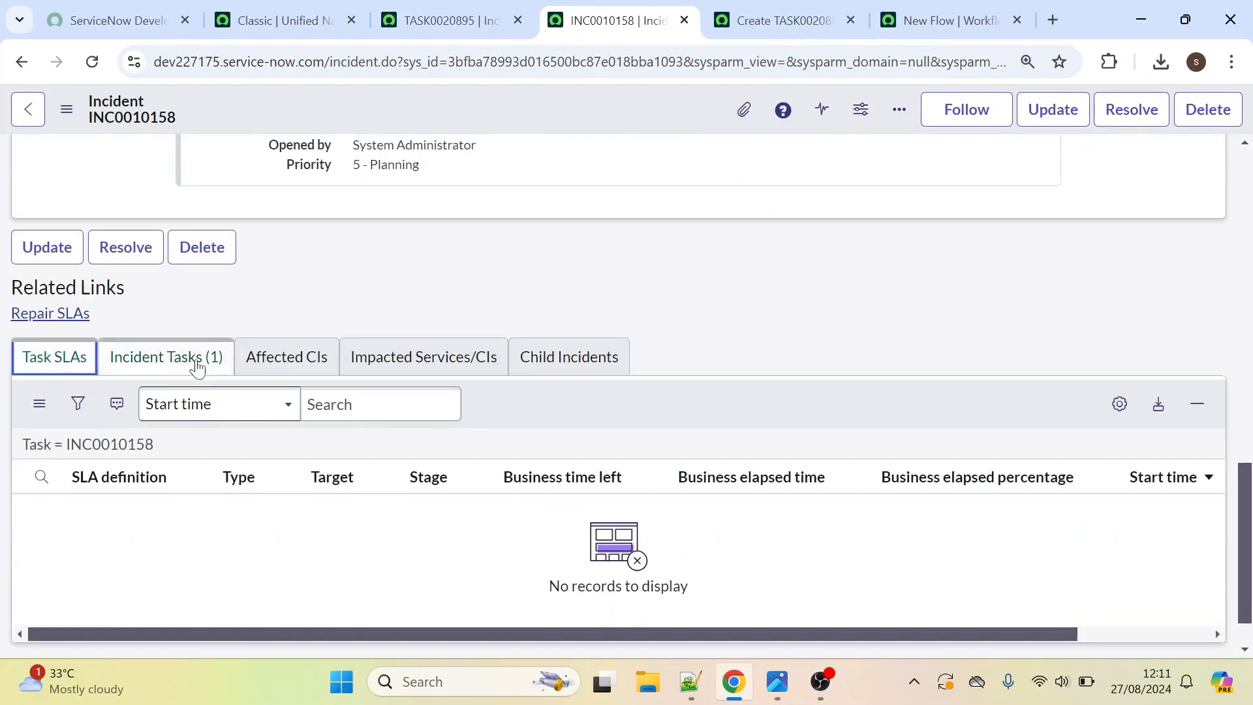
click(183, 368)
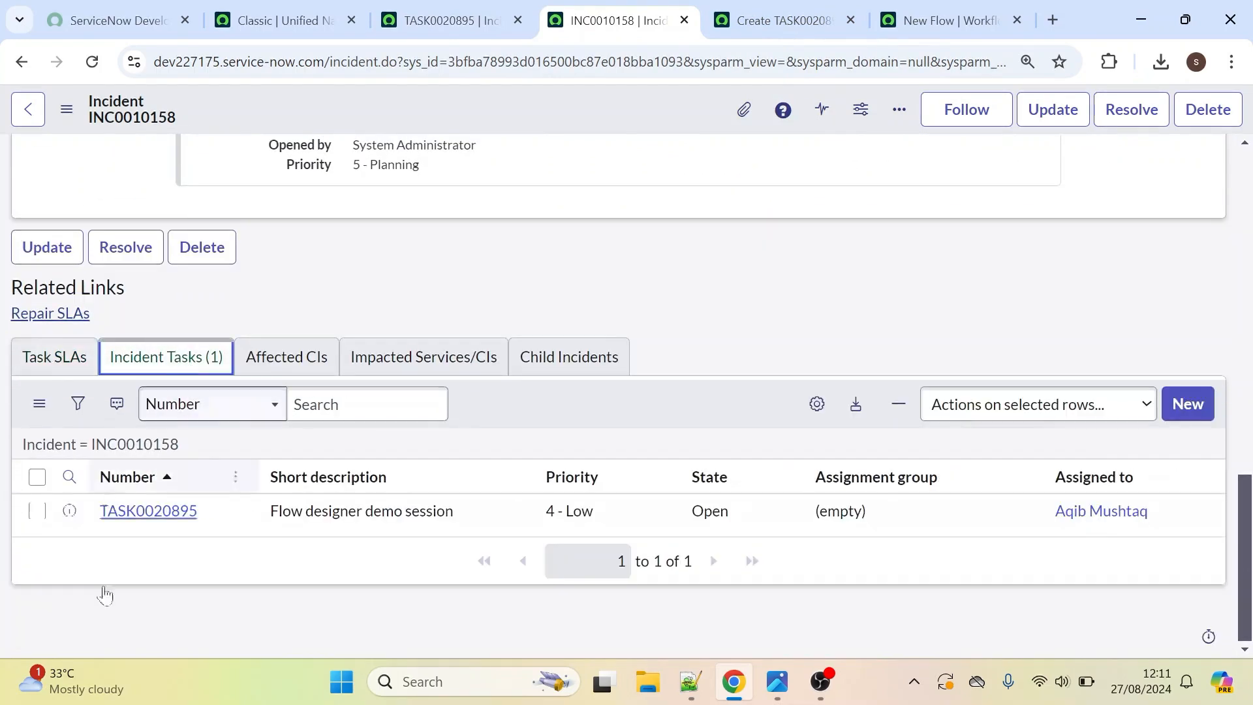
click(143, 515)
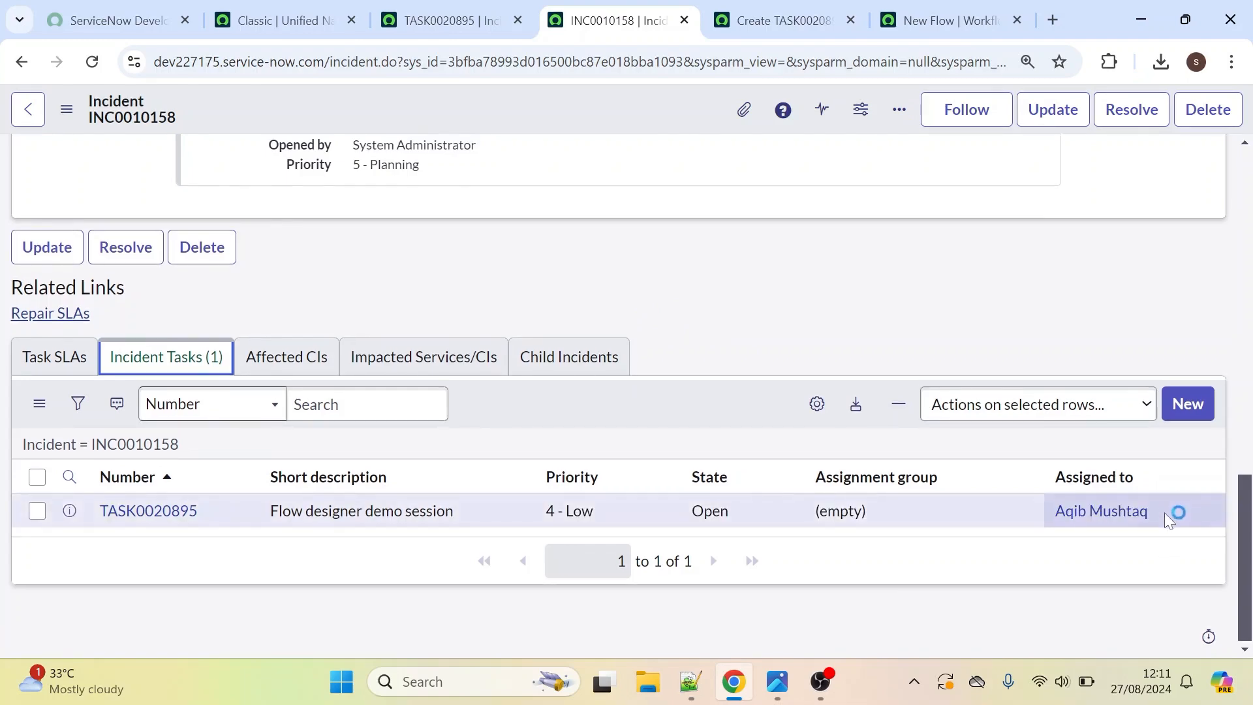
drag(1245, 539, 1247, 356)
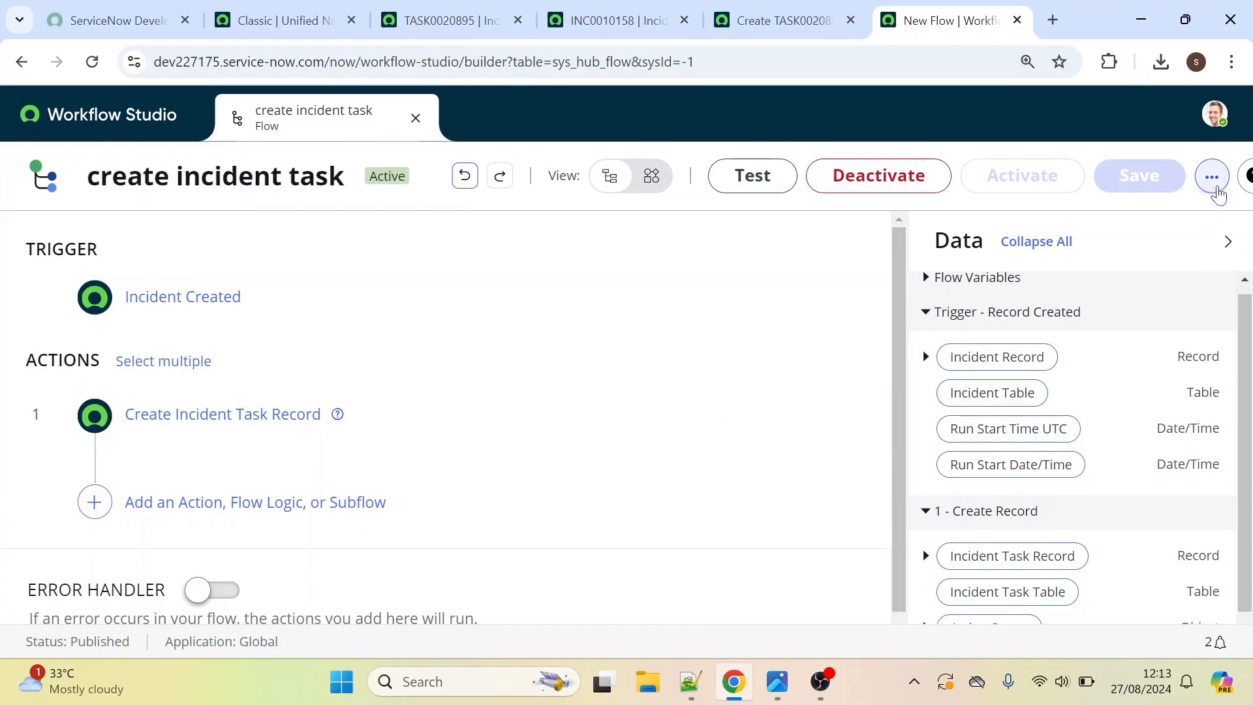
- Open the execution list of the create incident task flow and check the run's name and state
click(1215, 186)
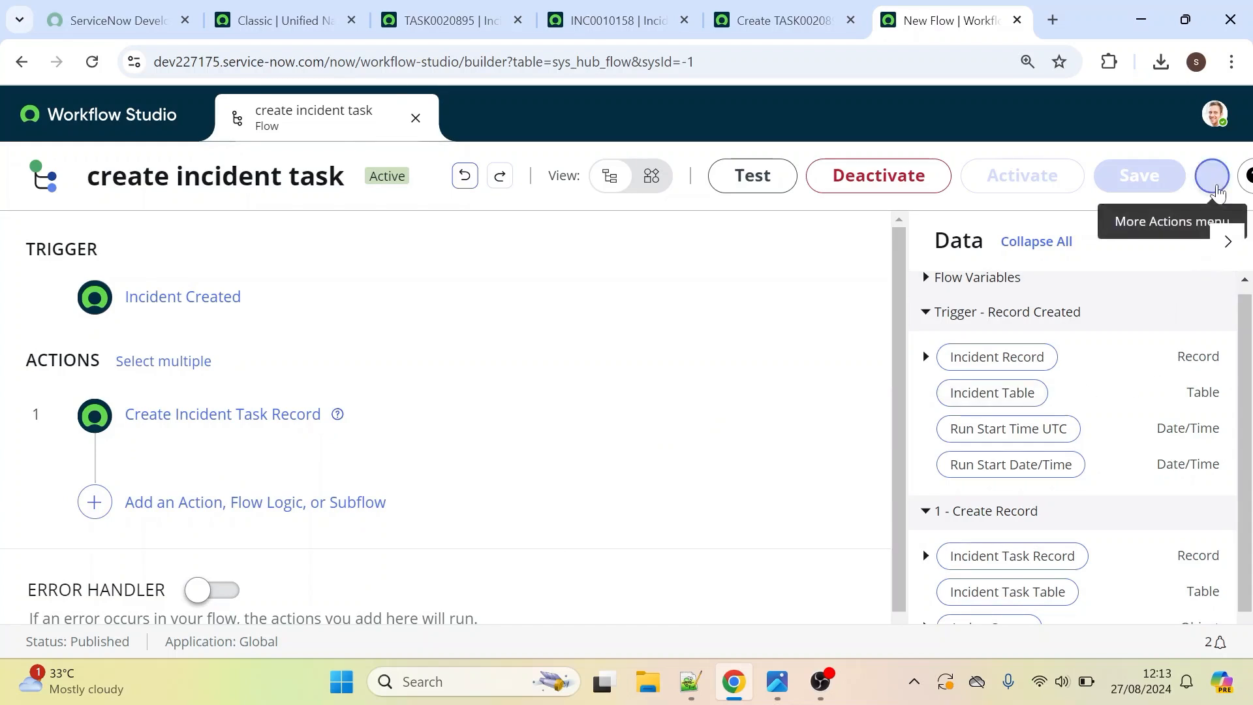
click(1000, 264)
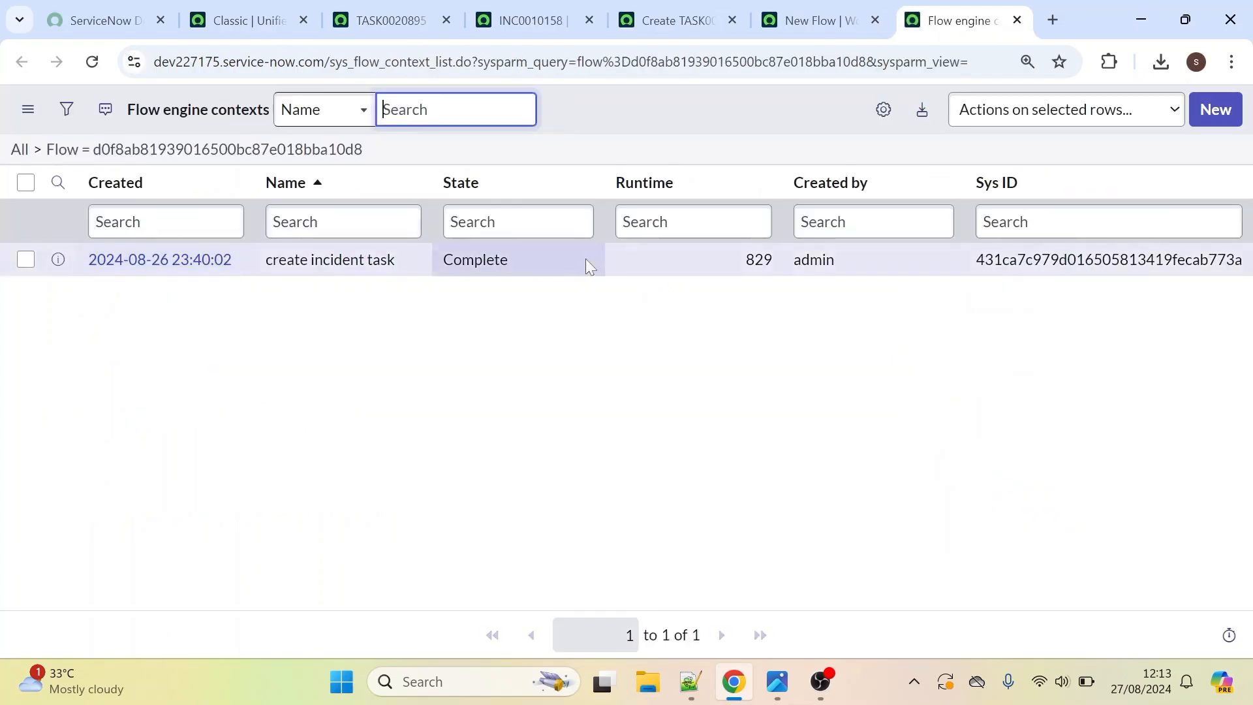
double_click(477, 263)
triple_click(408, 267)
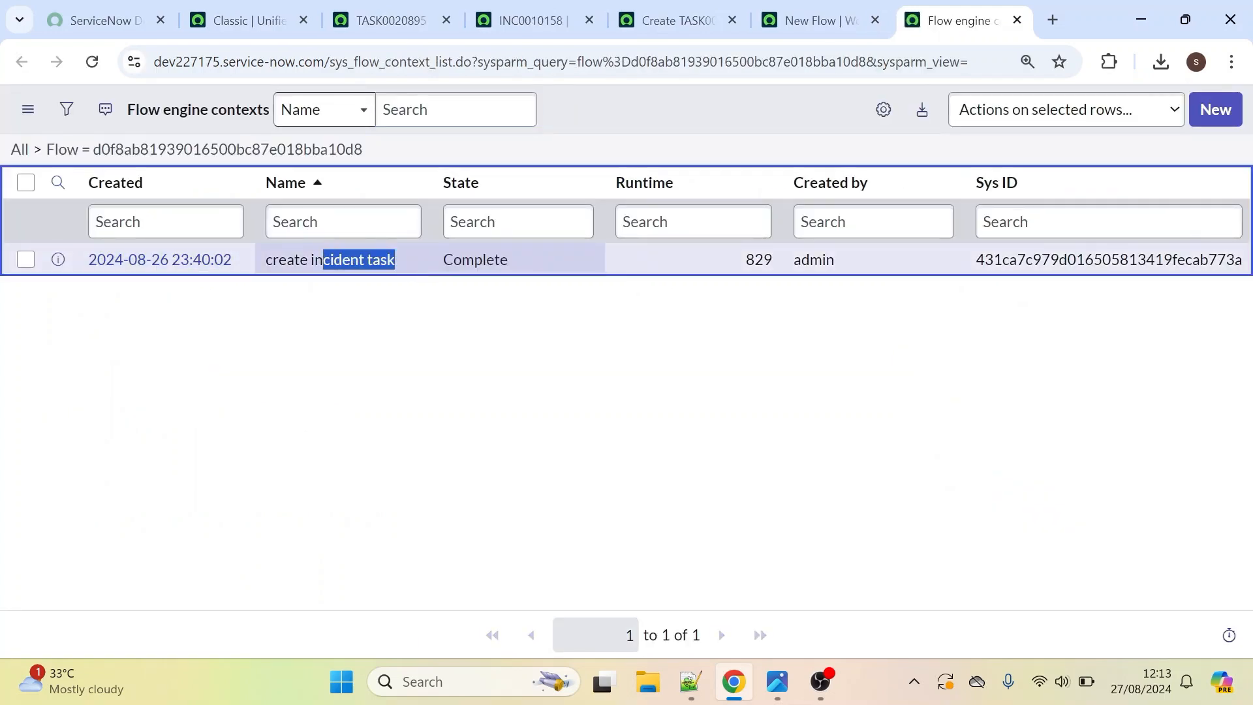
drag(539, 269, 442, 270)
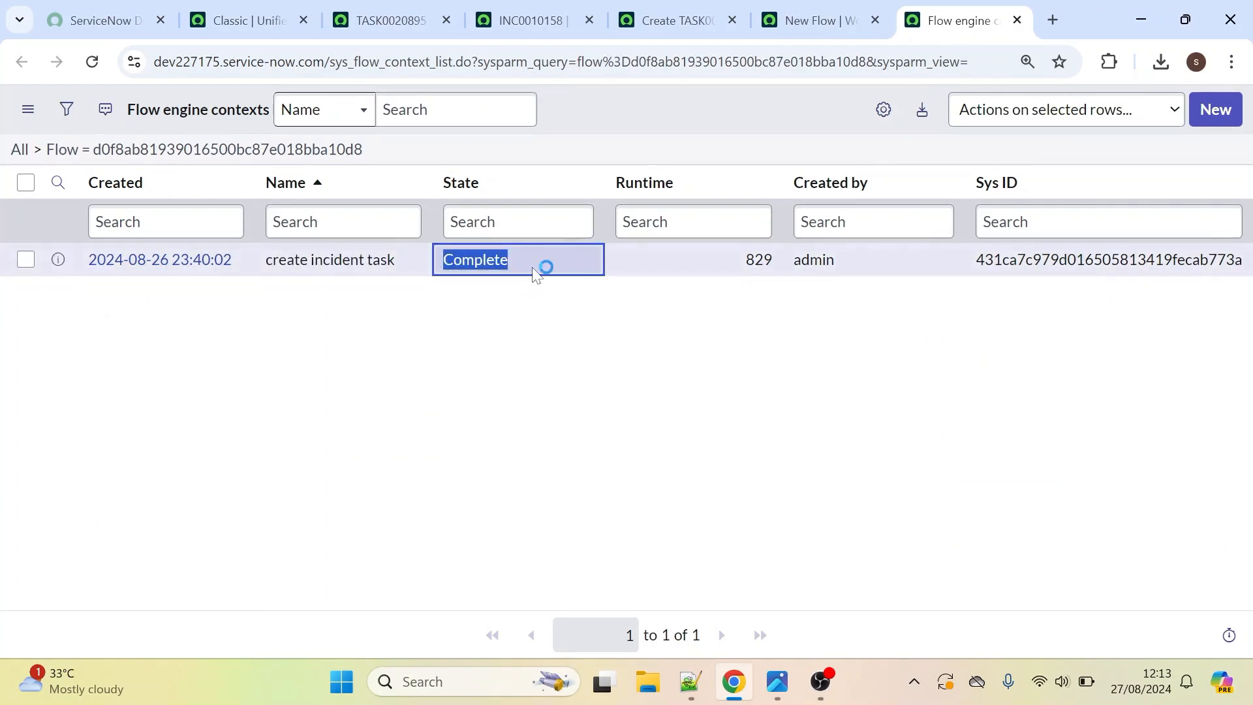
click(478, 339)
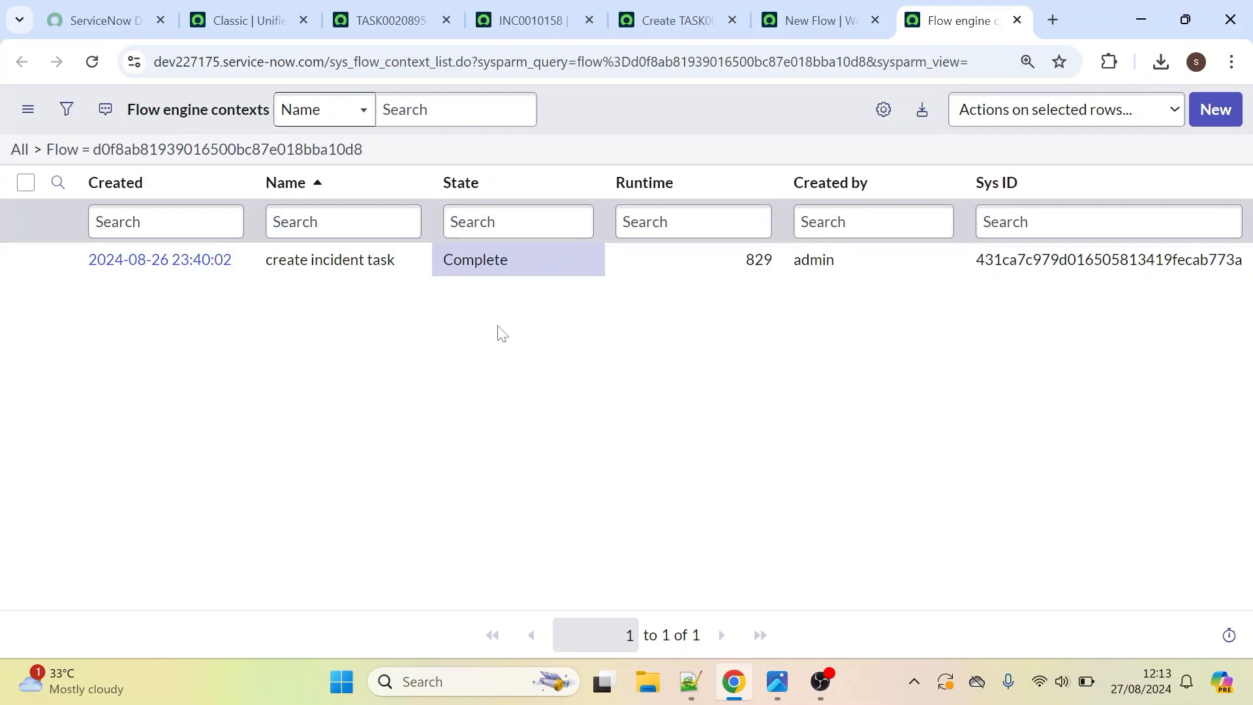
- Return to the create incident task flow and review the trigger types available for its Incident Created trigger
click(685, 9)
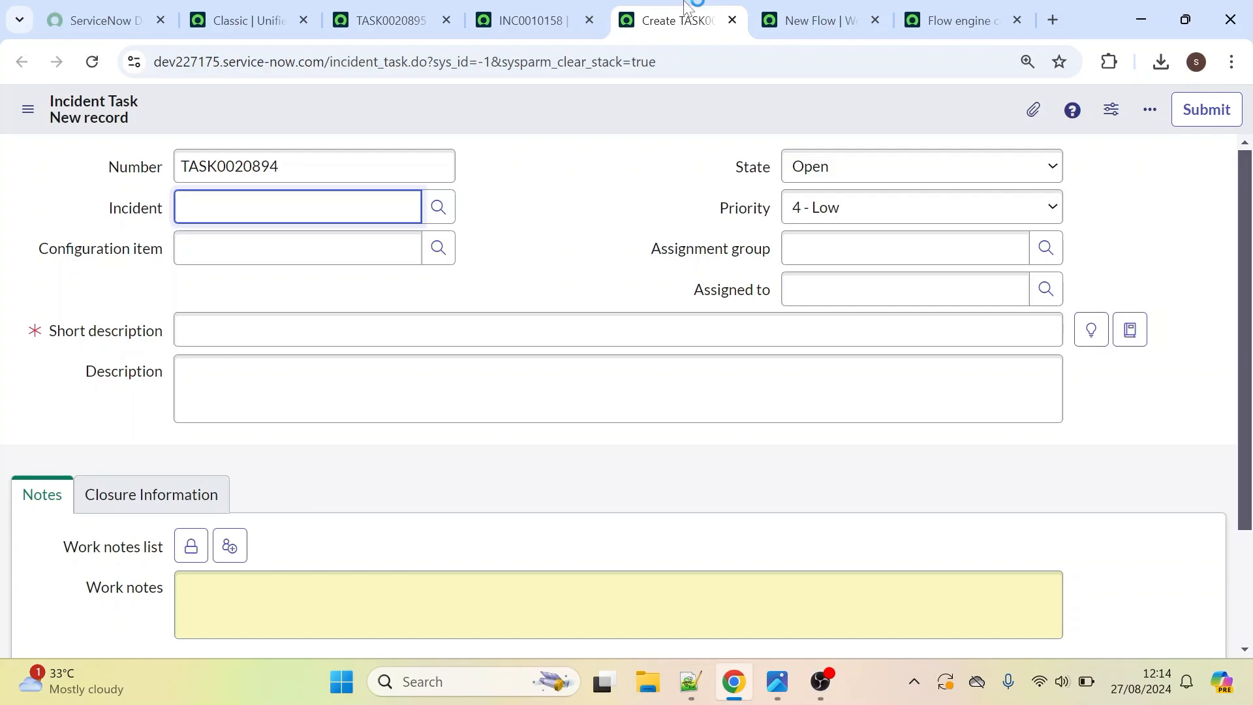
key(ctrl+Tab)
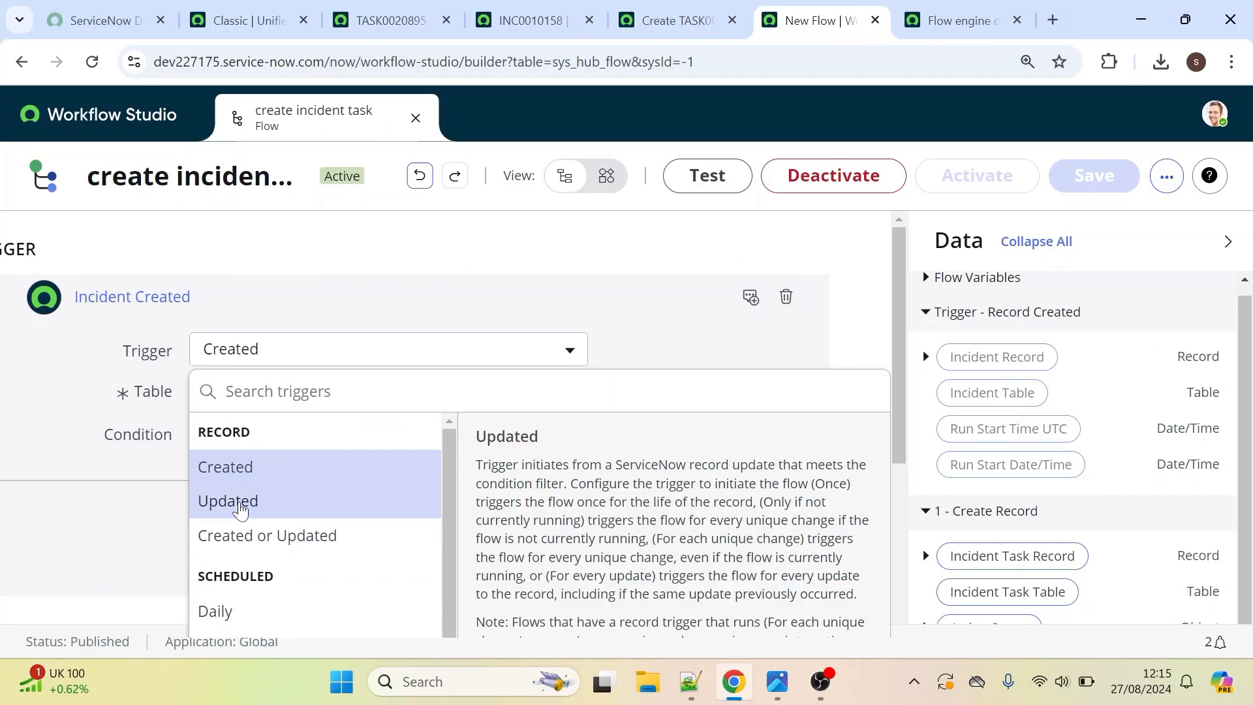
click(601, 300)
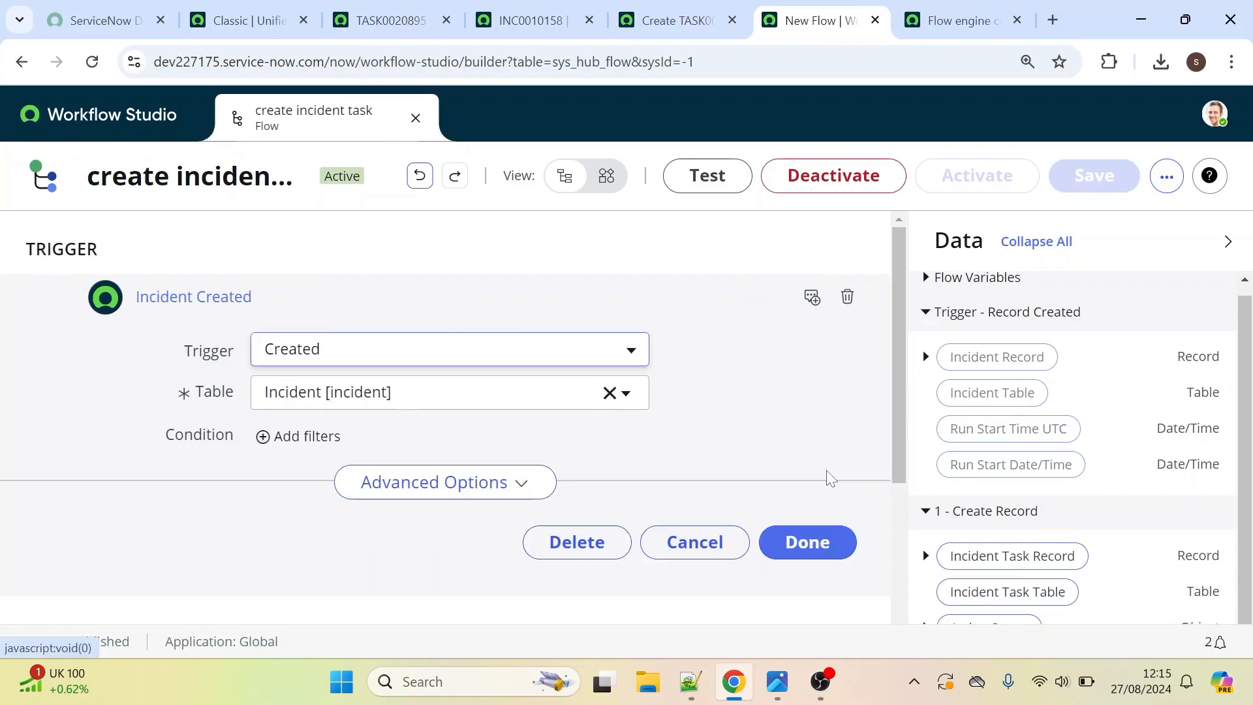